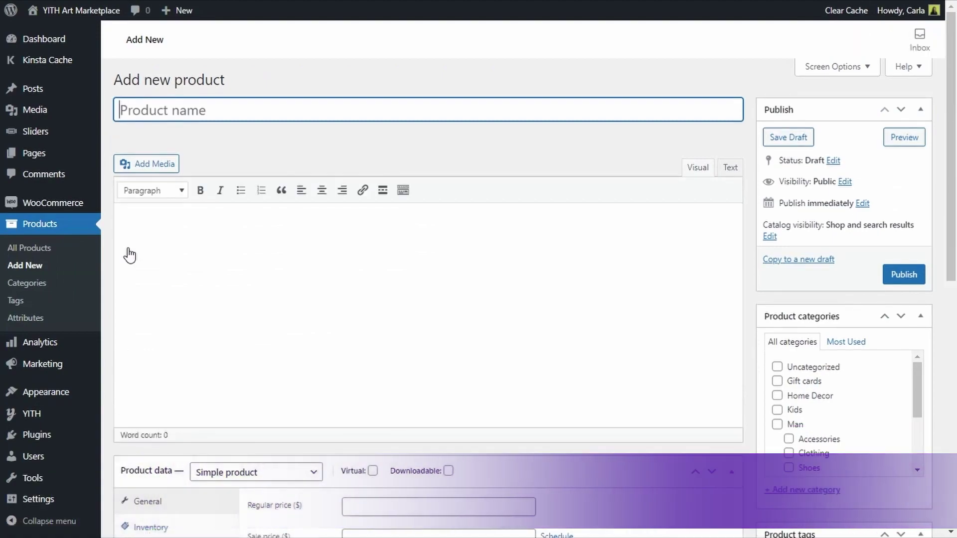
type("Replica of \"The Scream\" by Munch")
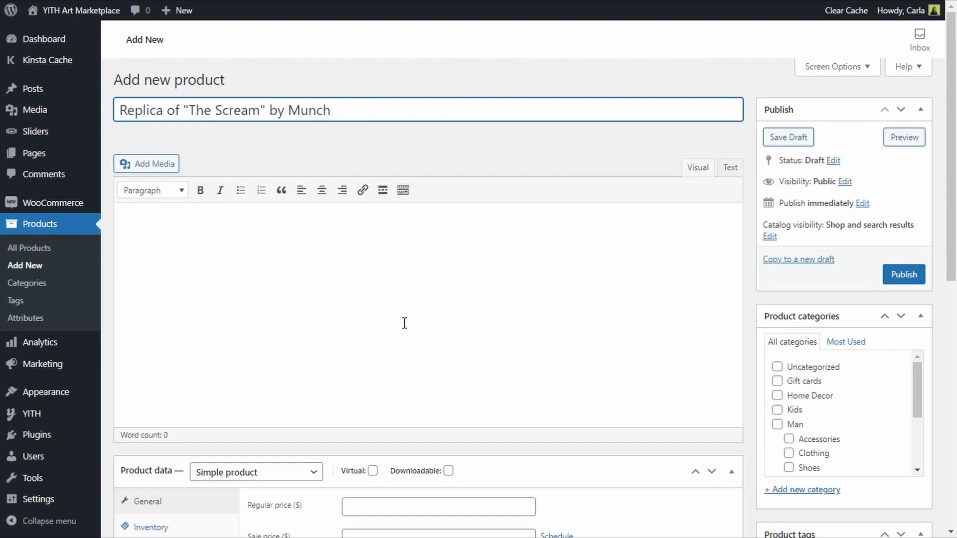
scroll(571, 396, "down", 1)
scroll(571, 395, "down", 1)
scroll(571, 396, "down", 2)
scroll(571, 396, "down", 2)
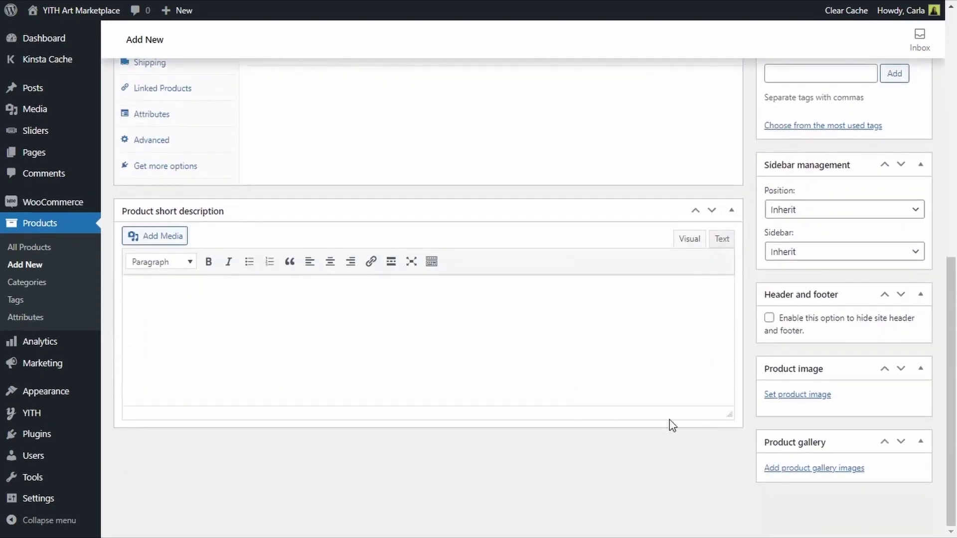
Set the painting as the product image for the Scream replica.
left_click(797, 395)
left_click(97, 175)
left_click(890, 501)
scroll(171, 345, "up", 4)
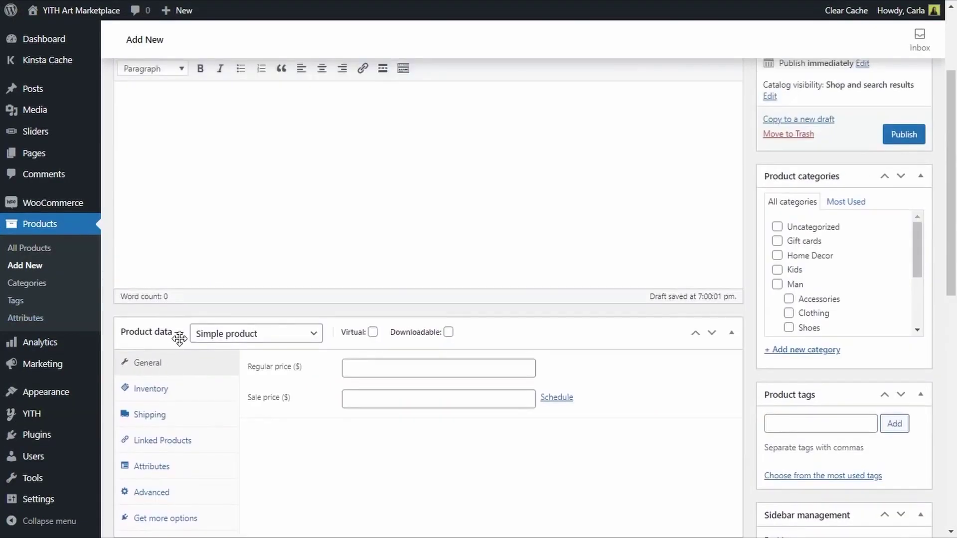
Make the product an Auction with a $300 starting price.
left_click(312, 334)
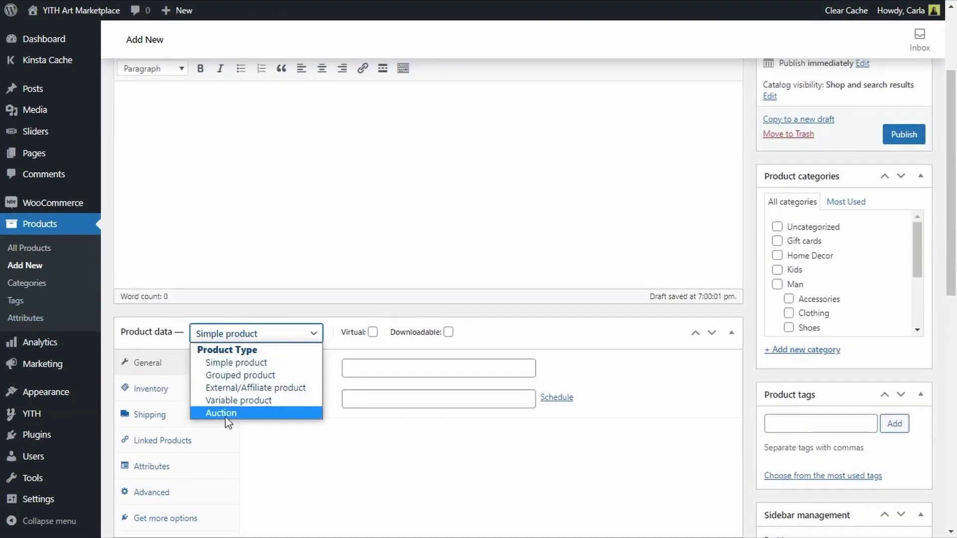
left_click(228, 414)
scroll(228, 423, "down", 3)
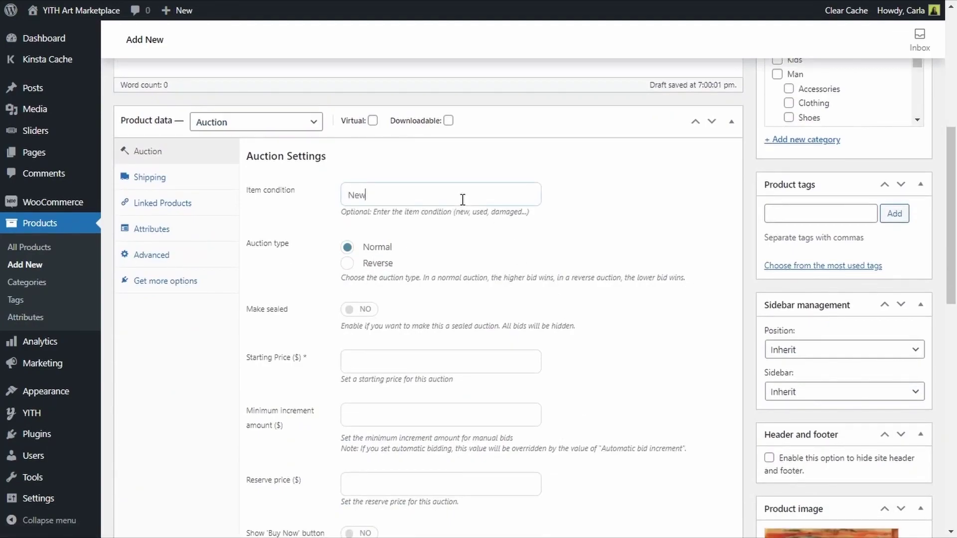
scroll(375, 272, "down", 1)
left_click(376, 270)
type("300")
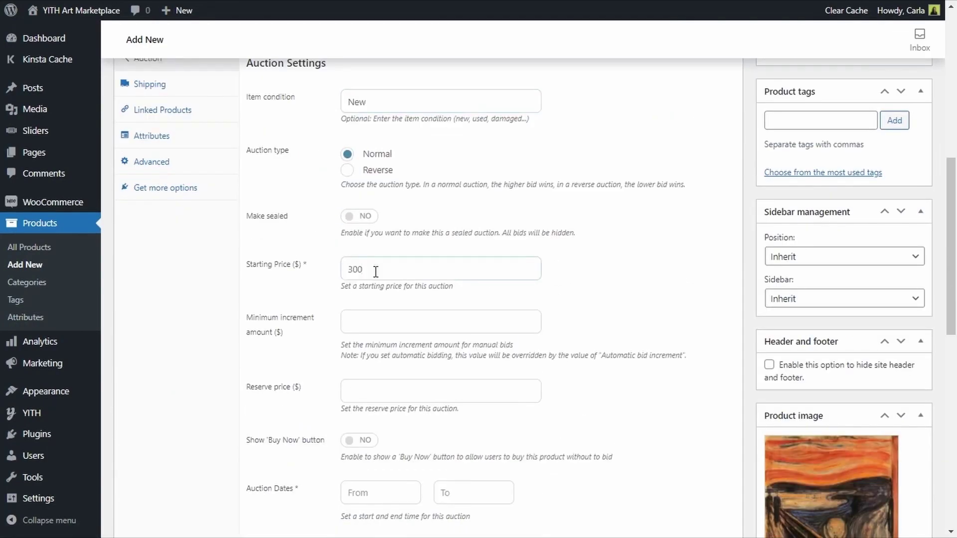
scroll(378, 240, "down", 2)
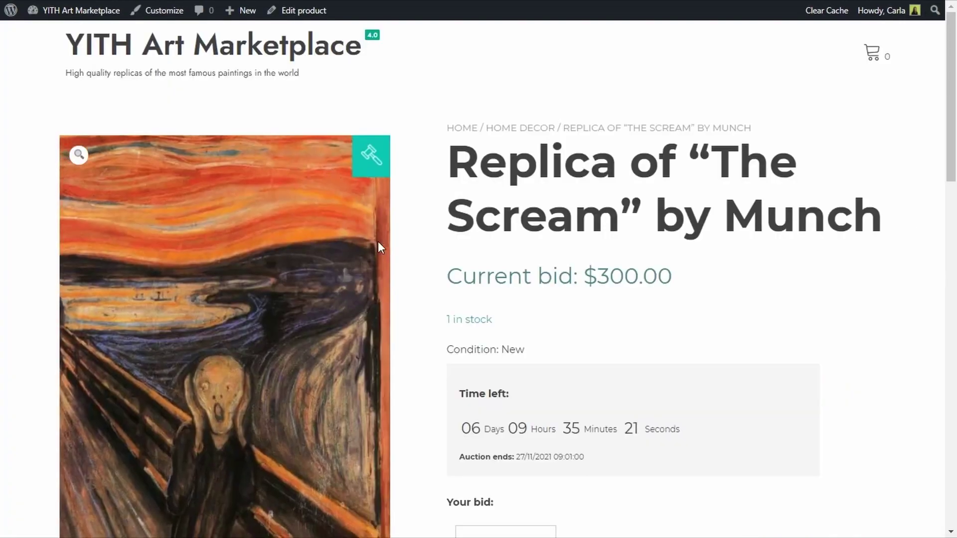
scroll(378, 241, "down", 1)
scroll(422, 263, "down", 1)
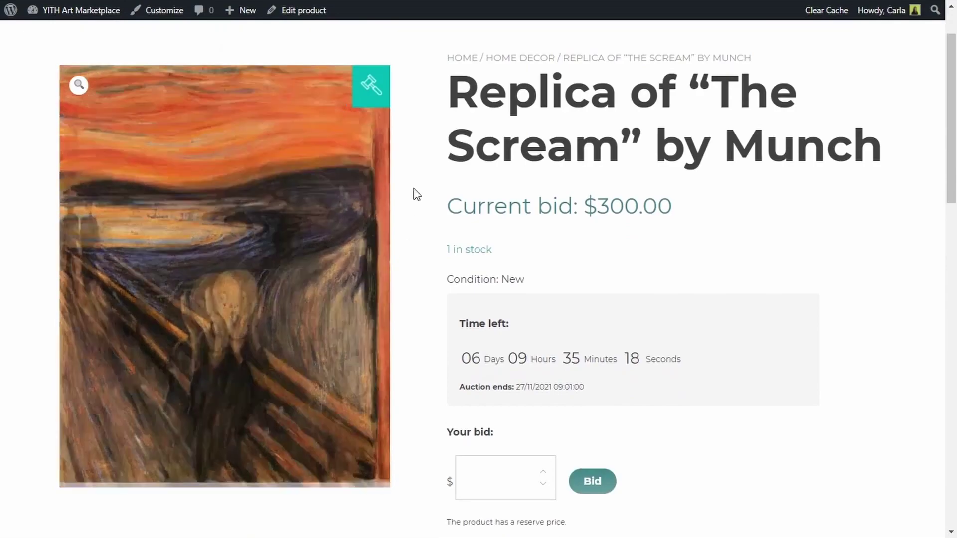
mouse_move(446, 94)
left_mouse_down()
mouse_move(544, 98)
mouse_move(872, 176)
left_mouse_up()
Go from the product page to the YITH Auctions for WooCommerce sales page.
left_click(860, 210)
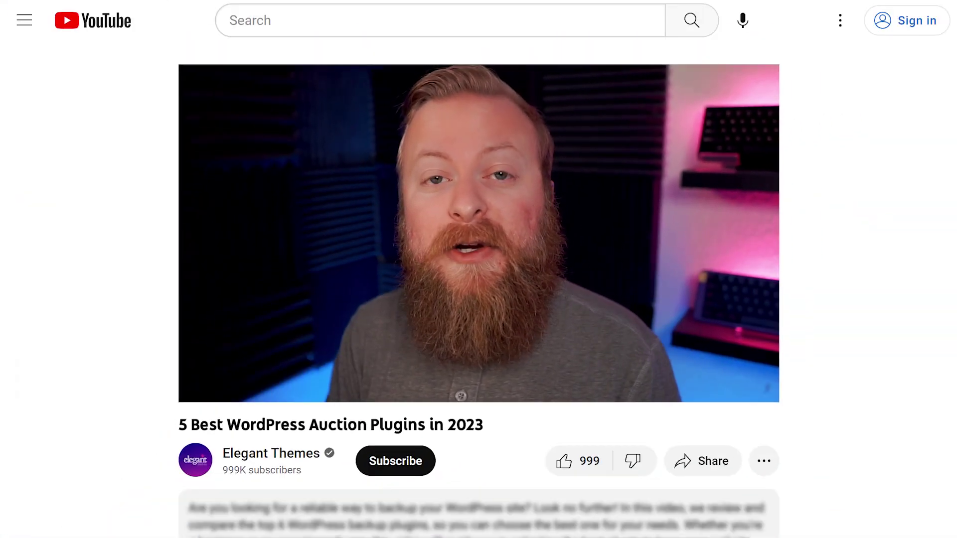
scroll(659, 163, "down", 5)
scroll(658, 163, "down", 5)
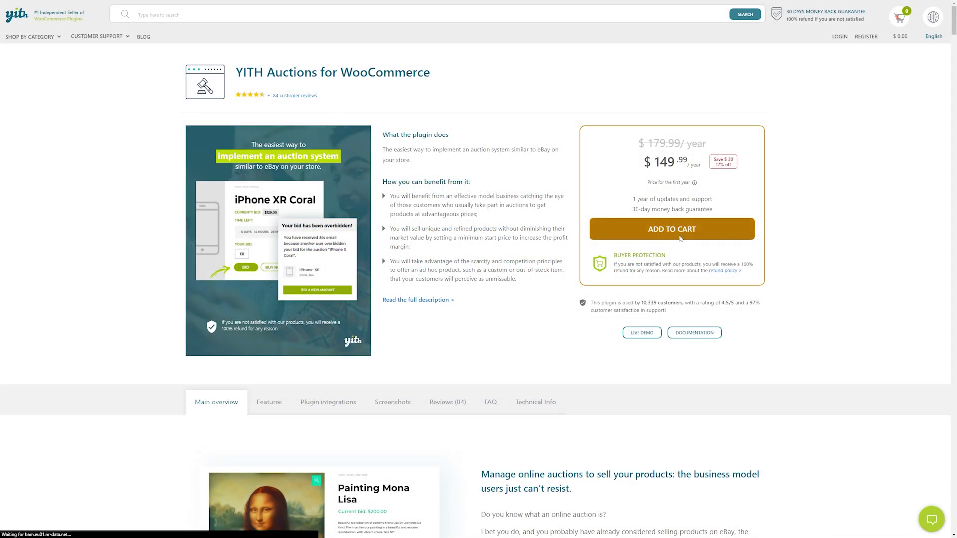
Add YITH Auctions for WooCommerce to the cart at $149.99 per year.
left_click(680, 236)
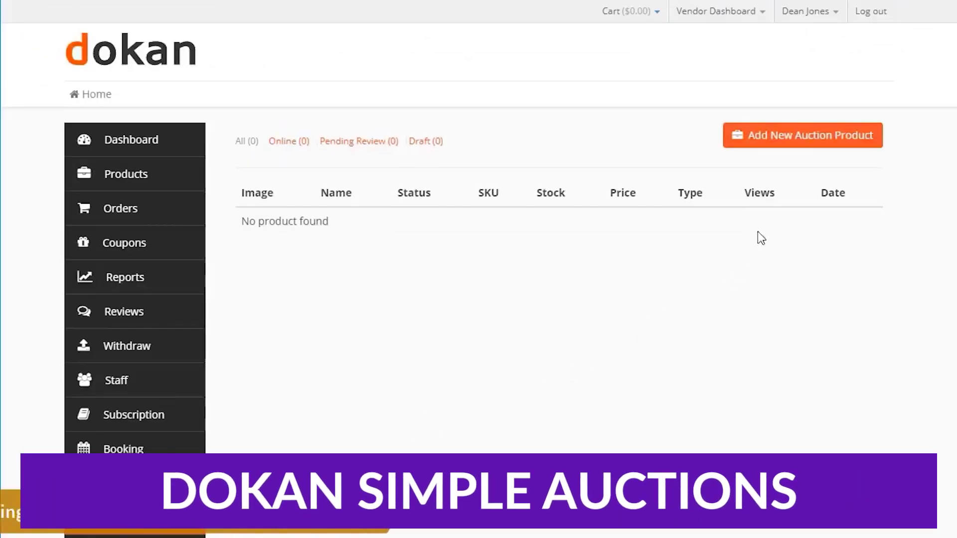
Start a new Dokan auction product named Iphone X with a description.
left_click(811, 145)
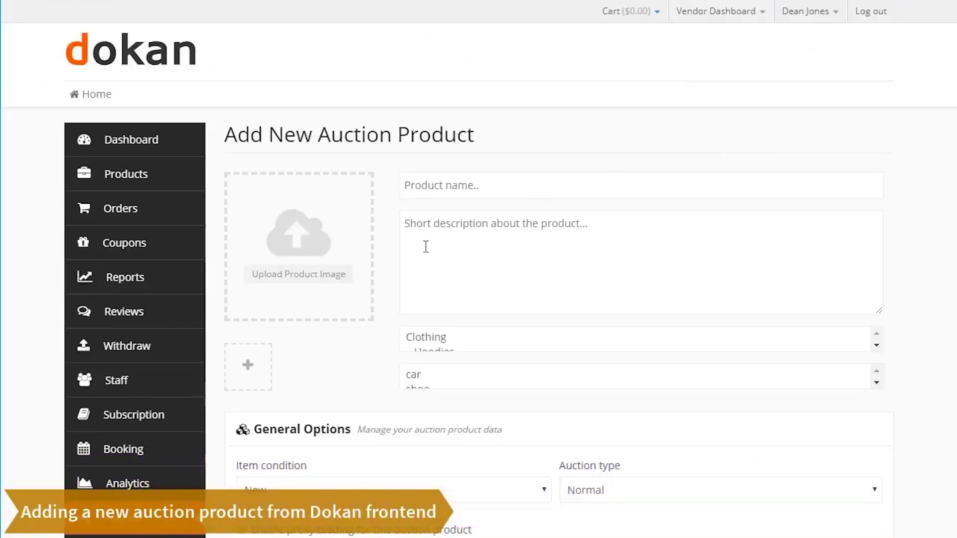
left_click(461, 193)
type("Iphone X")
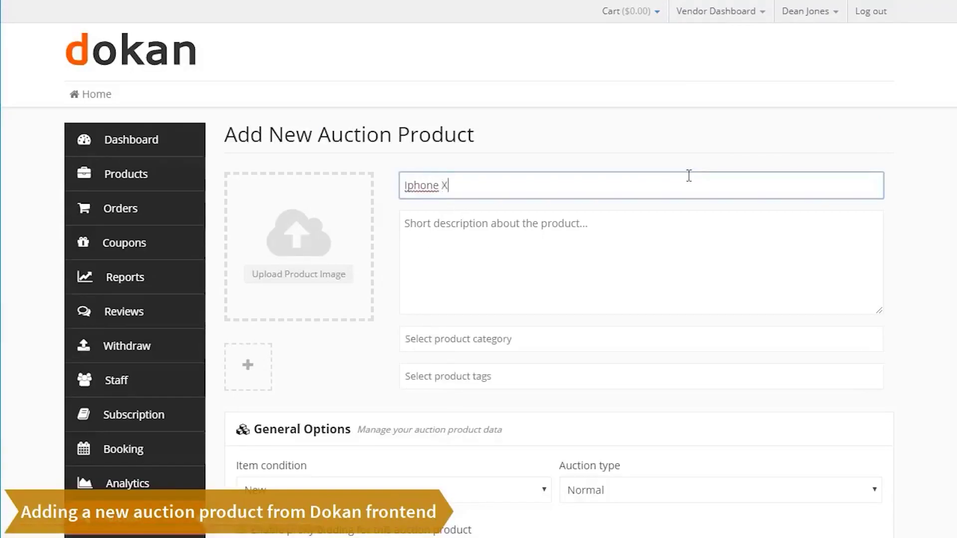
key("Tab")
type("r ip")
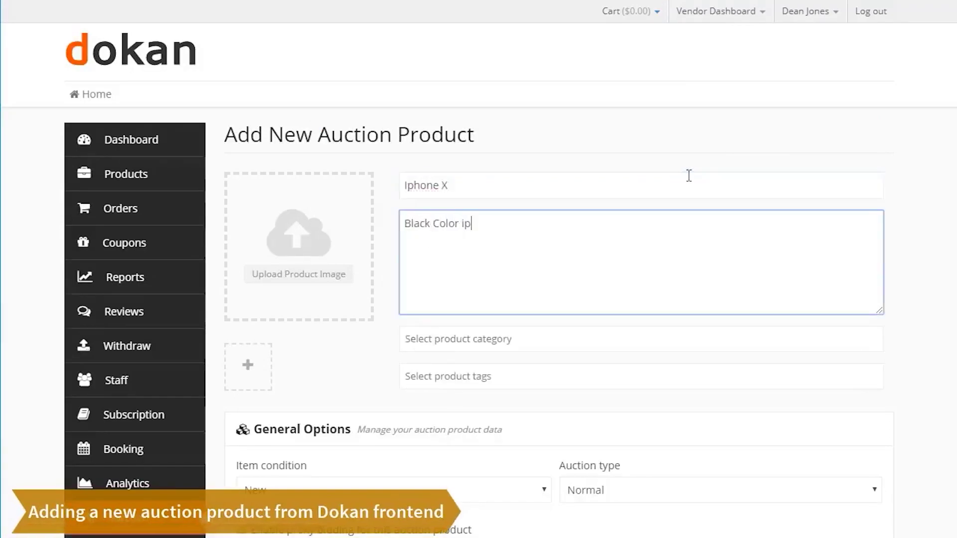
type("hone x 256 Gb")
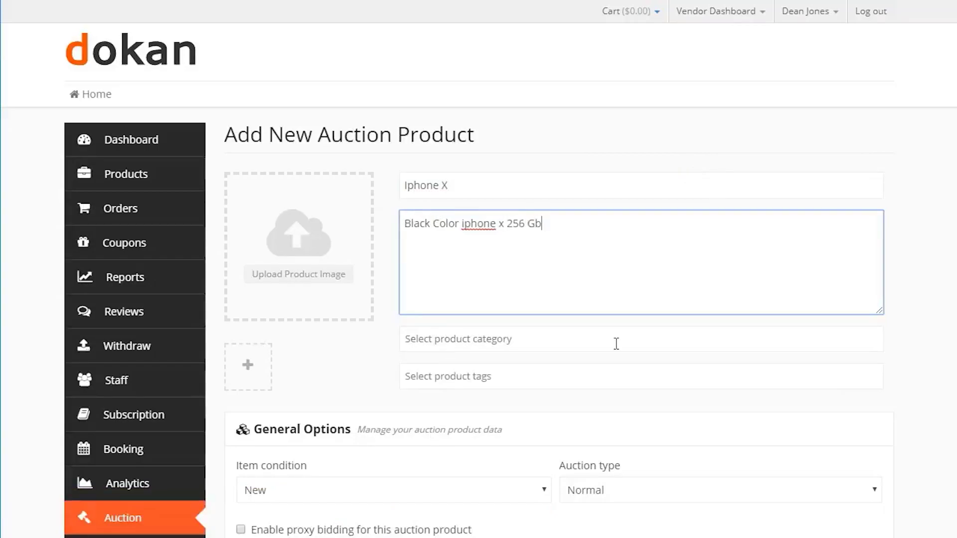
Assign category Mobile Phone, tag Iphone and keep the Normal auction type.
left_click(617, 344)
scroll(590, 421, "down", 3)
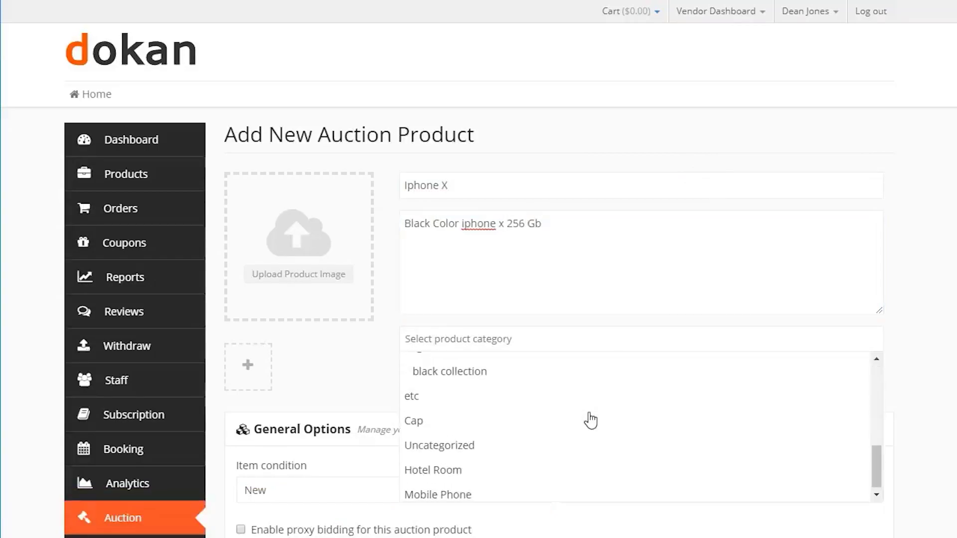
left_click(537, 482)
left_click(510, 380)
scroll(515, 302, "down", 1)
left_click(492, 357)
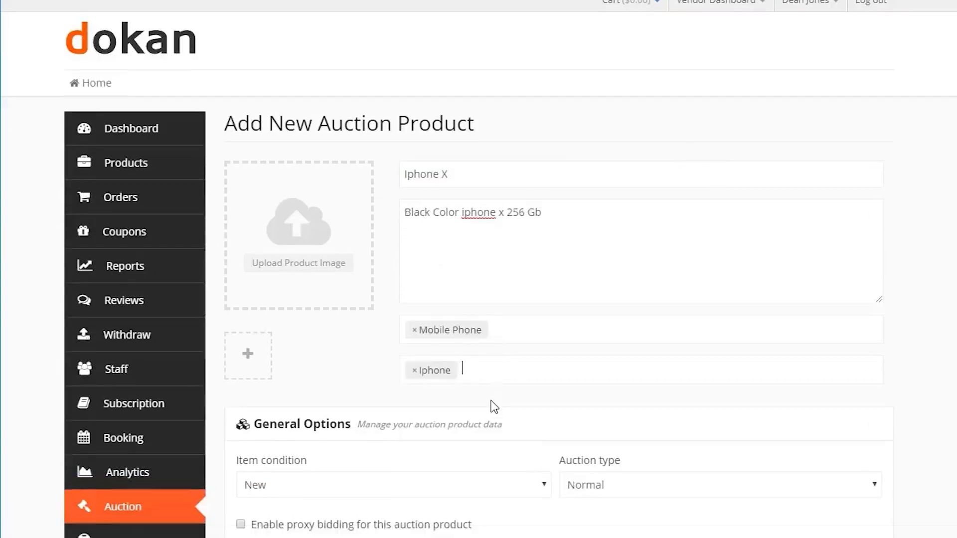
scroll(530, 334, "down", 3)
left_click(656, 272)
left_click(636, 294)
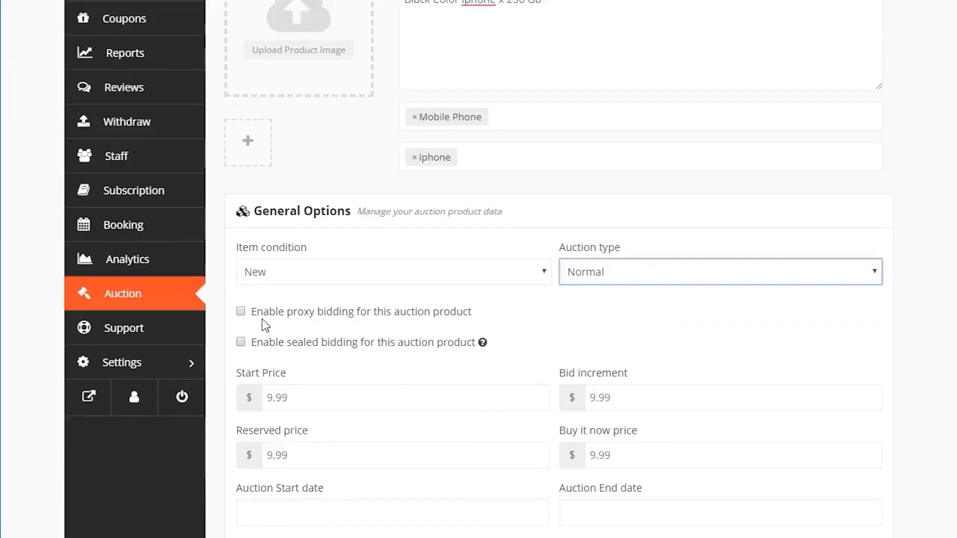
scroll(403, 366, "down", 1)
Set start price 700, buy-it-now 900 and reserved price 500.
left_click(313, 320)
type("700")
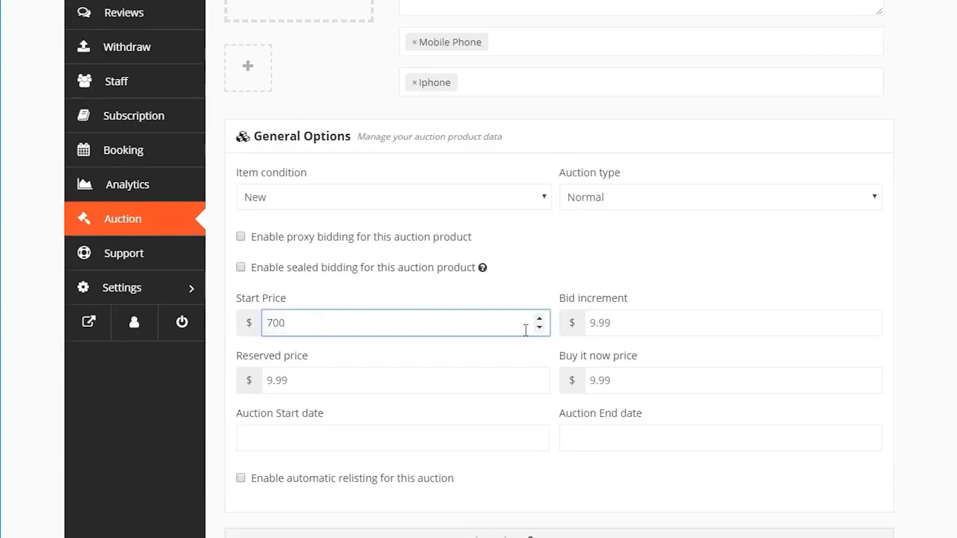
left_click(640, 321)
left_click(619, 381)
type("900")
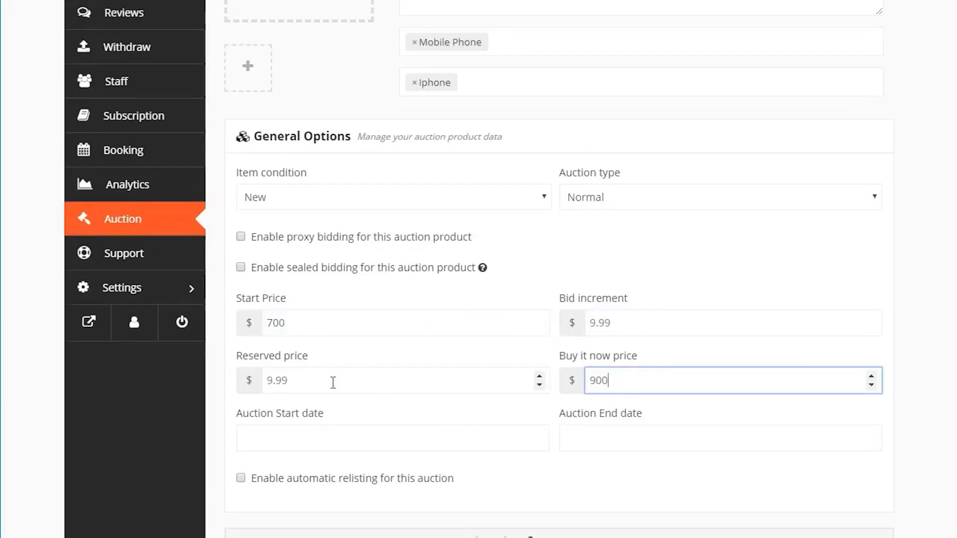
left_click(333, 381)
type("500")
left_click(507, 239)
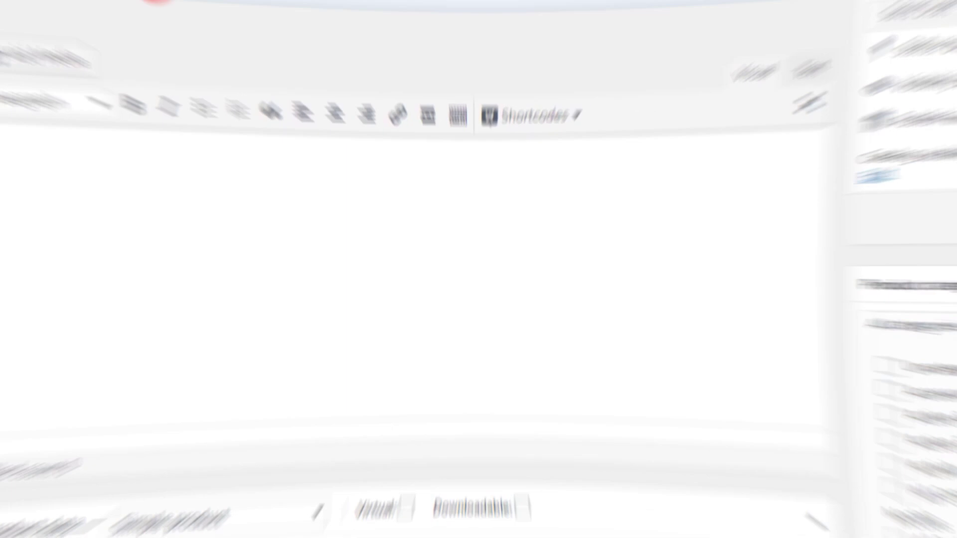
Name the new product, make it an Auction and review condition, type and proxy bidding.
left_click(246, 60)
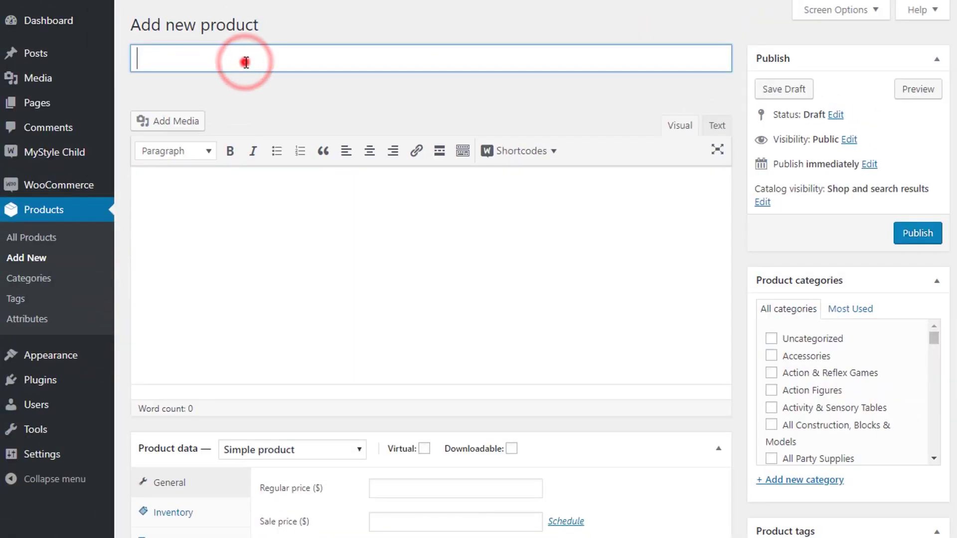
type("New auction")
scroll(312, 284, "down", 2)
scroll(312, 295, "down", 1)
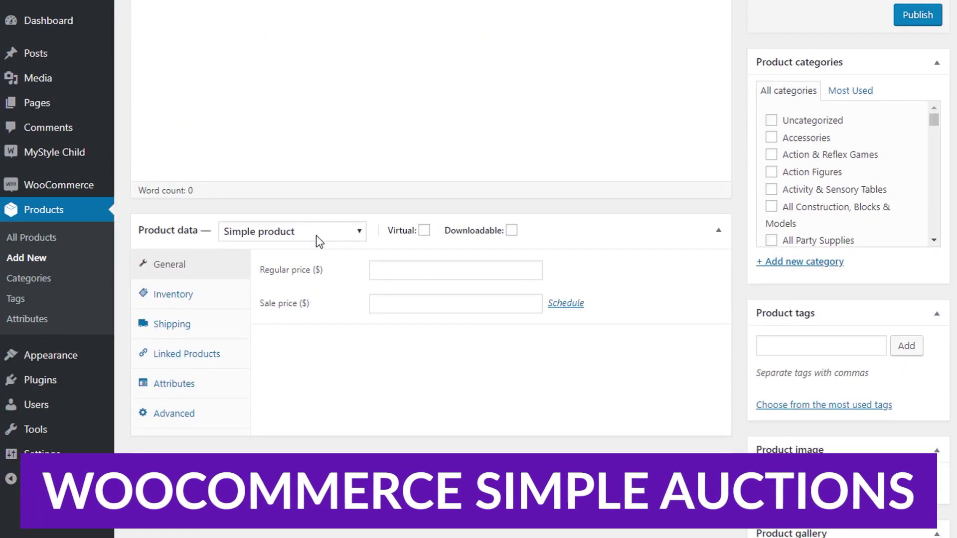
left_click(318, 231)
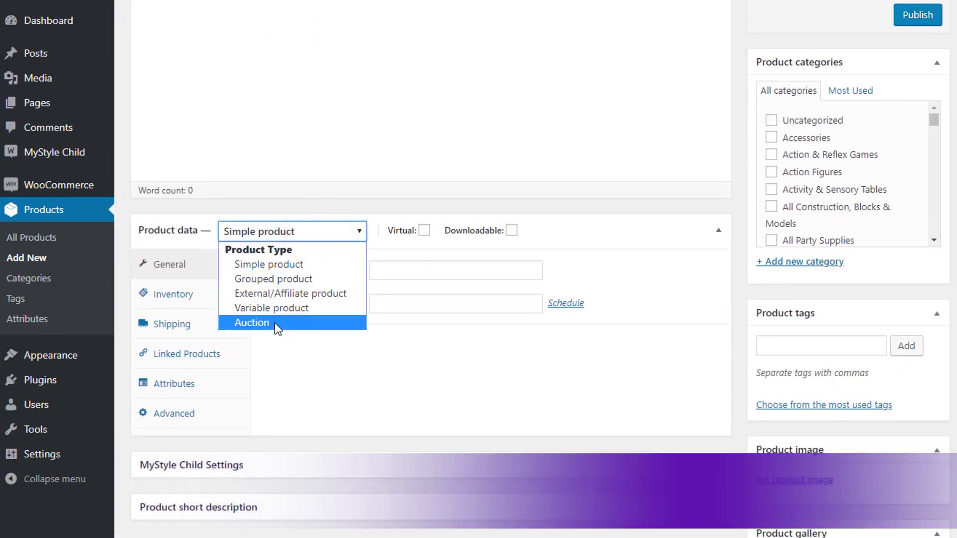
left_click(274, 322)
scroll(312, 337, "down", 1)
scroll(312, 337, "down", 1)
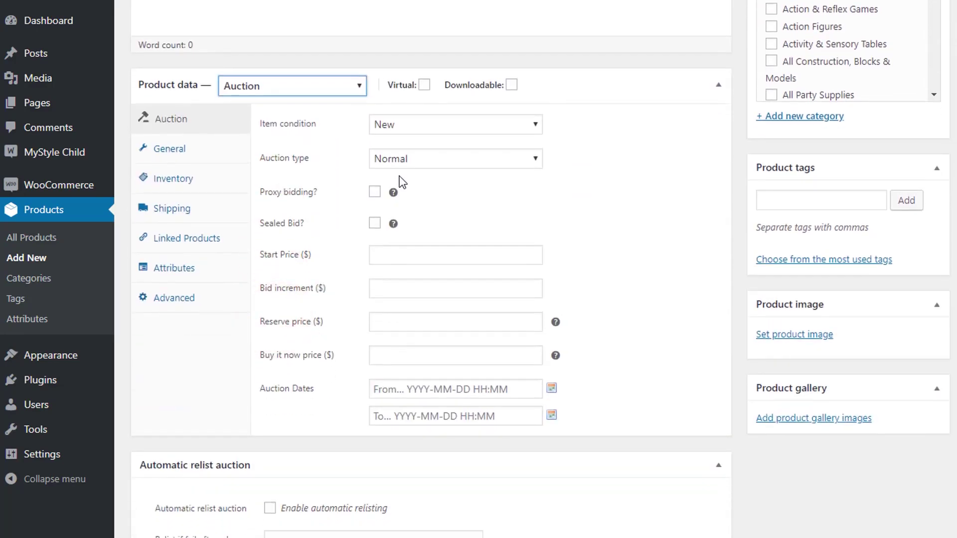
left_click(429, 124)
left_click(424, 156)
left_click(423, 156)
left_click(375, 193)
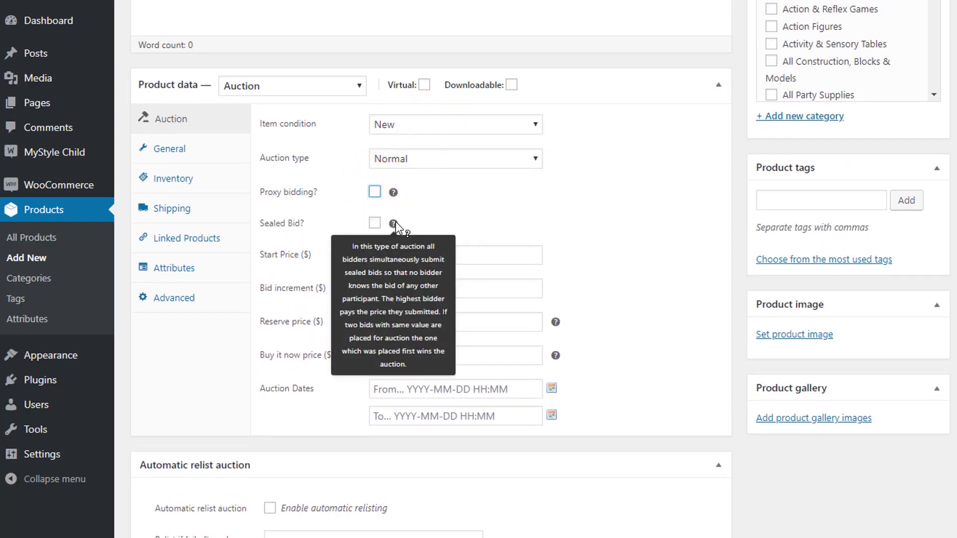
scroll(401, 188, "down", 1)
Set start price 10, bid increment 1, reserve 9 and buy-it-now 20.
left_click(402, 187)
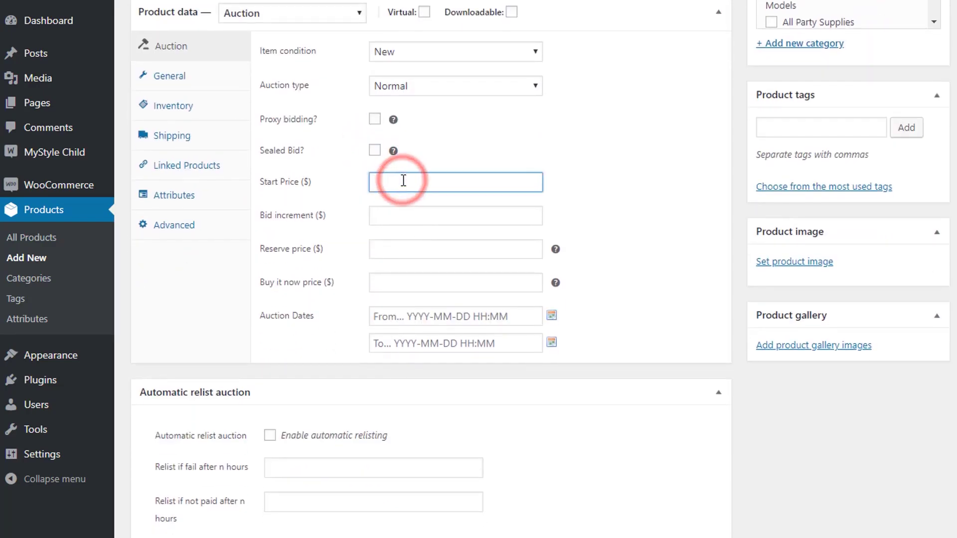
type("10")
left_click(399, 215)
type("1")
left_click(388, 252)
type("9")
left_click(402, 289)
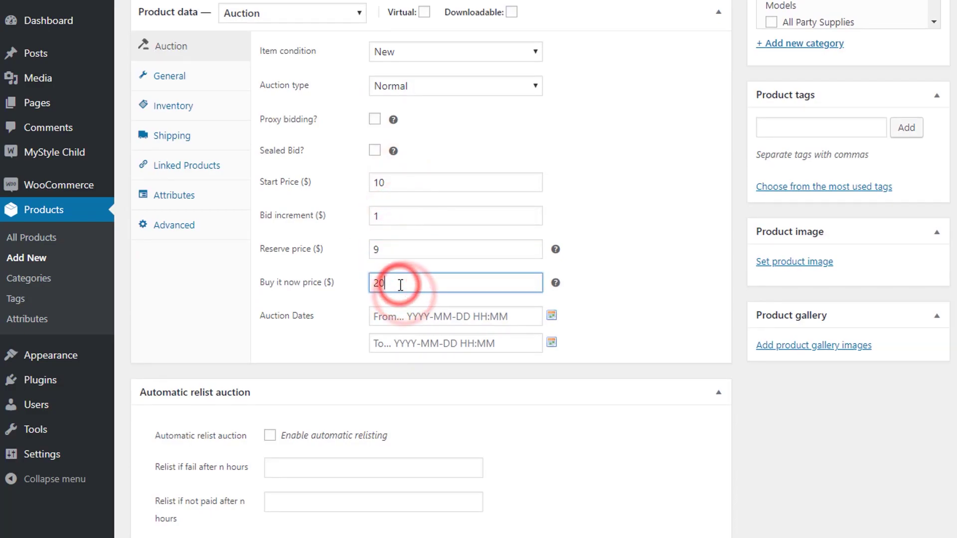
type("20")
Schedule the auction from January 29 to January 30, 2019 at 08:00.
left_click(552, 318)
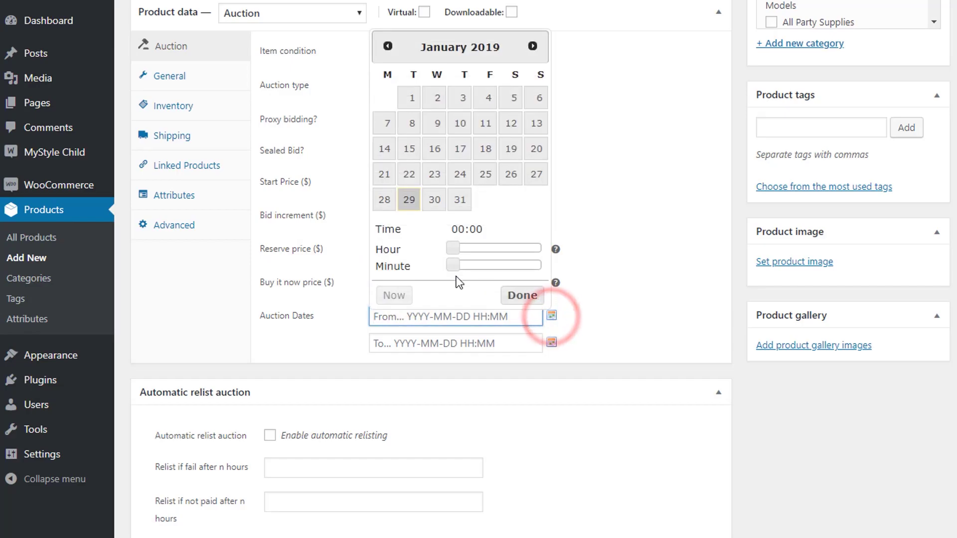
left_click(409, 201)
left_click(522, 295)
left_click(552, 343)
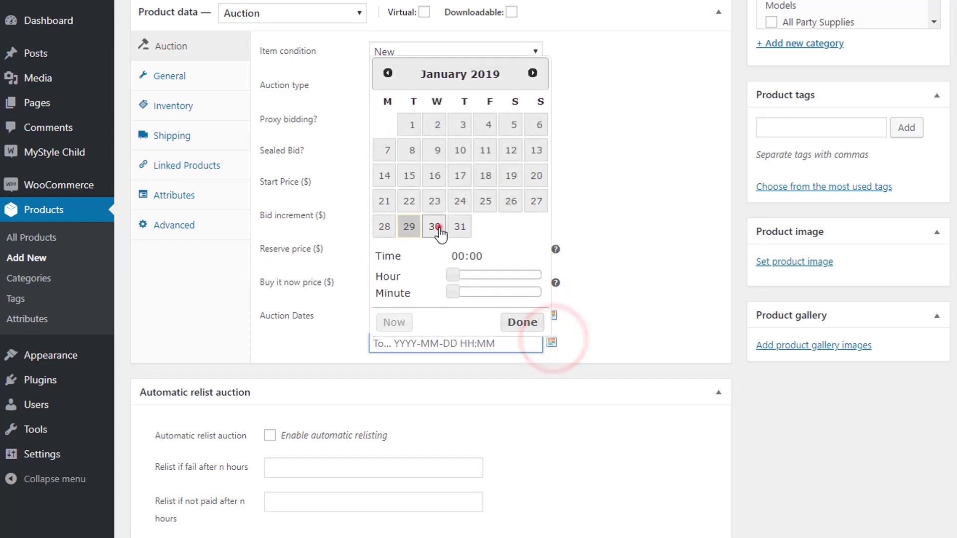
left_click(435, 226)
left_click_drag(455, 275, 483, 283)
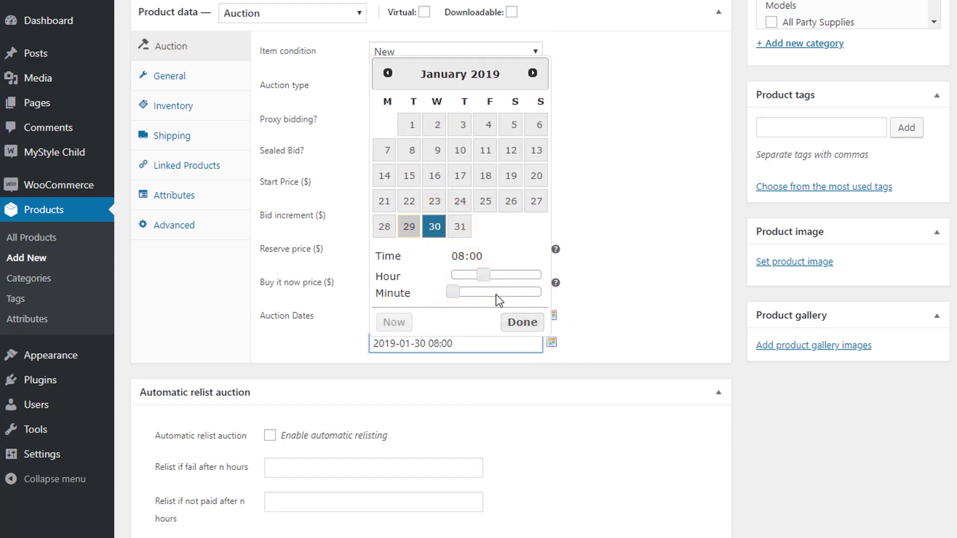
left_click(521, 323)
scroll(499, 317, "down", 2)
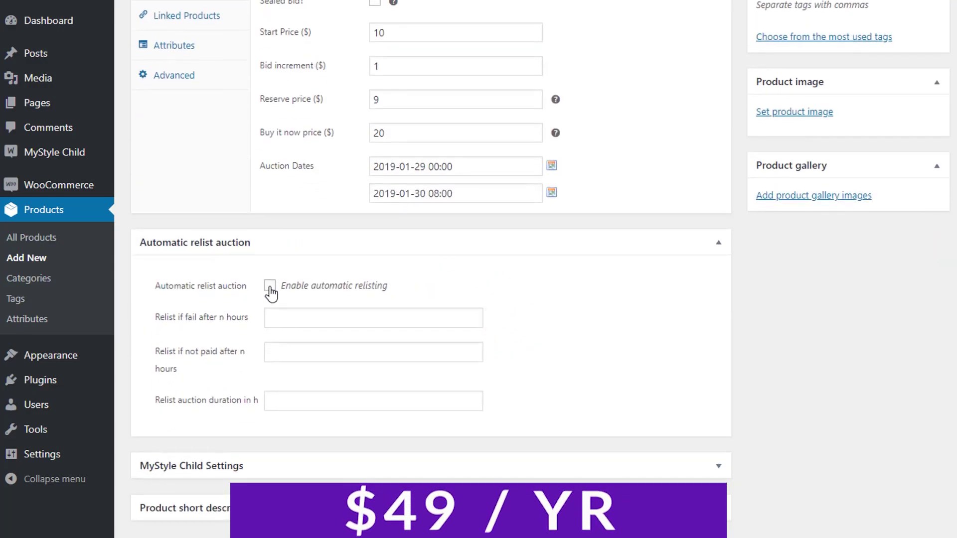
scroll(713, 295, "up", 3)
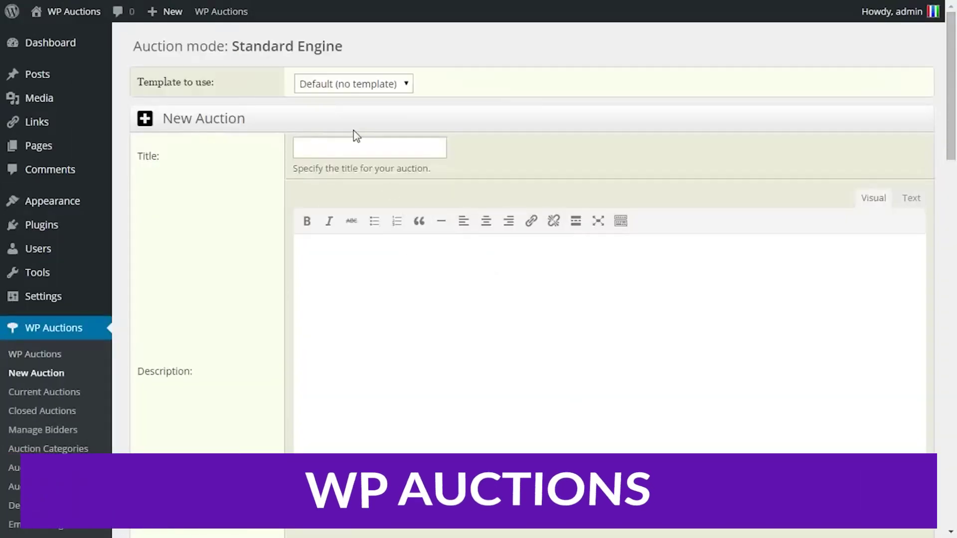
Title the WP Auctions listing 'Auction for my Apartment'.
left_click(365, 148)
type("A")
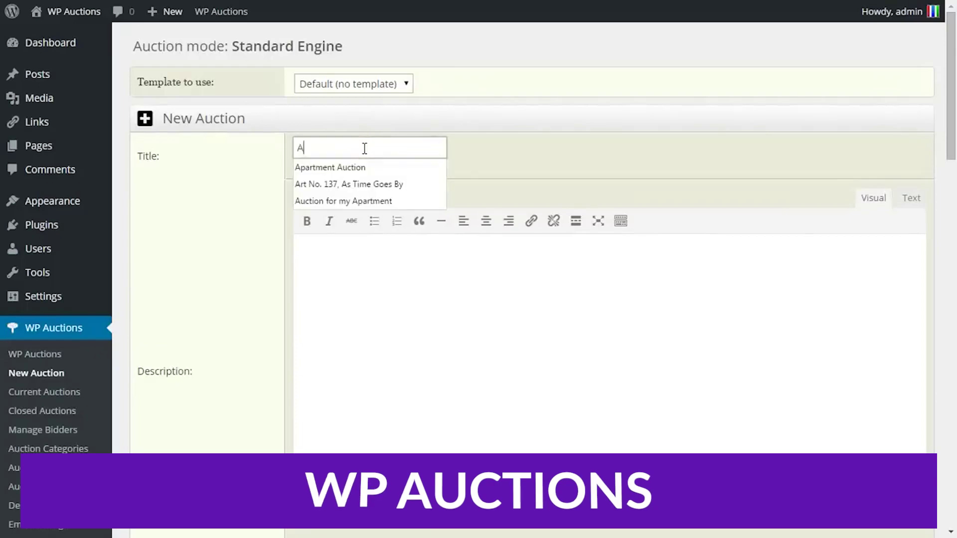
type("uction for my Apartment")
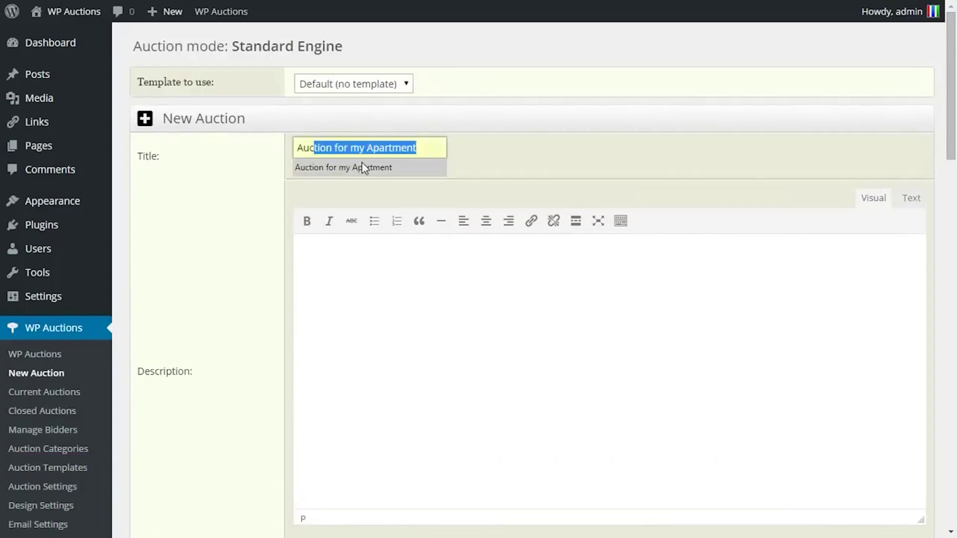
left_click(366, 167)
left_click(369, 297)
type("This is some text about my apartment for sale.")
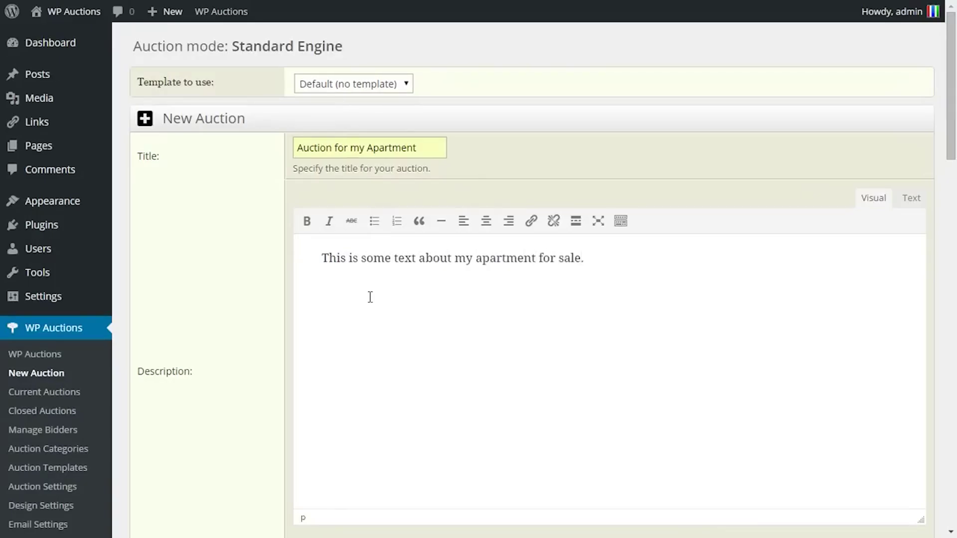
scroll(424, 321, "down", 3)
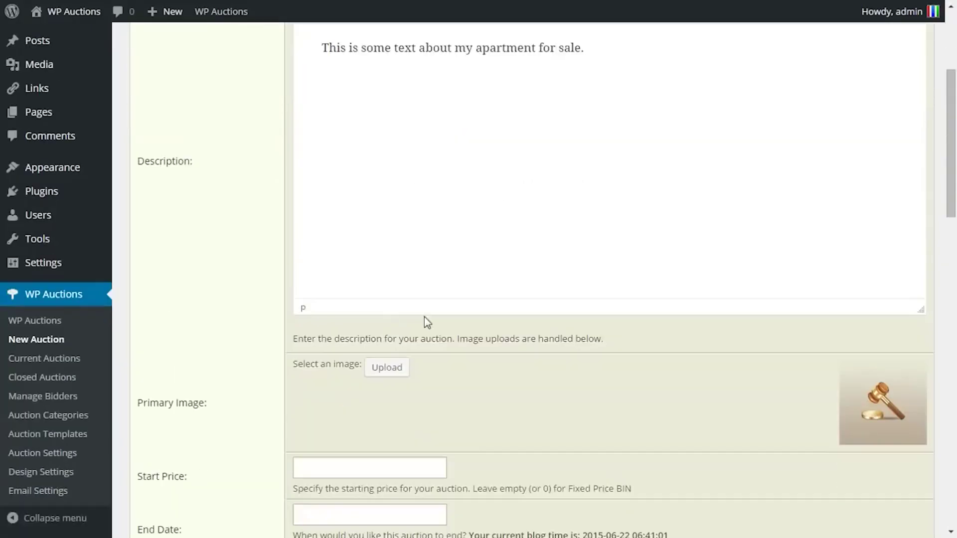
Use the living-room photo as primary image, set start price 7500 and a June 22 end date.
left_click(379, 374)
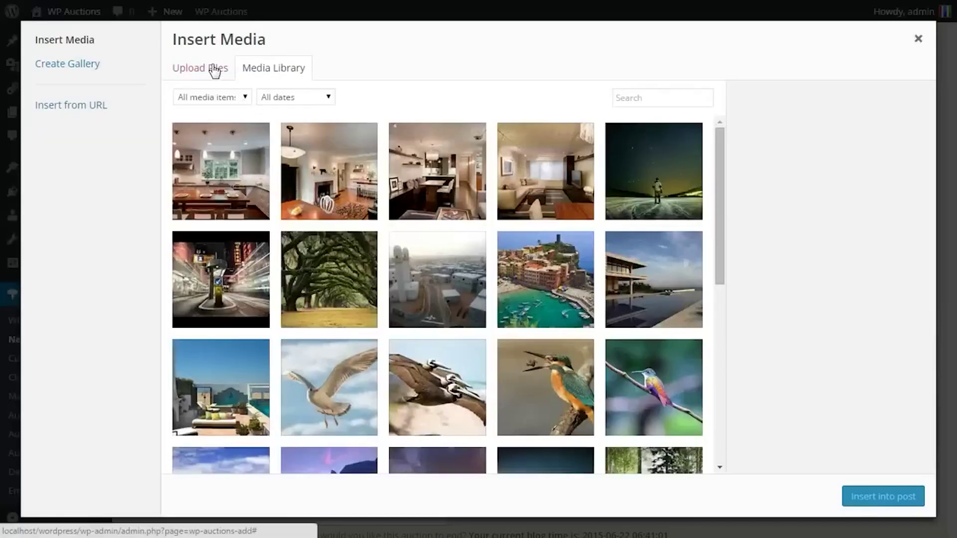
left_click(529, 169)
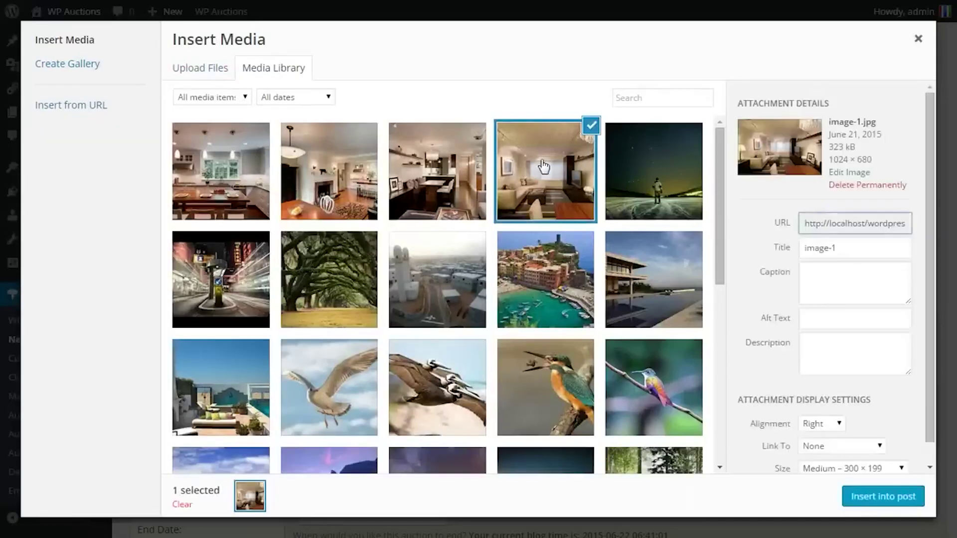
left_click(576, 178)
left_click(883, 497)
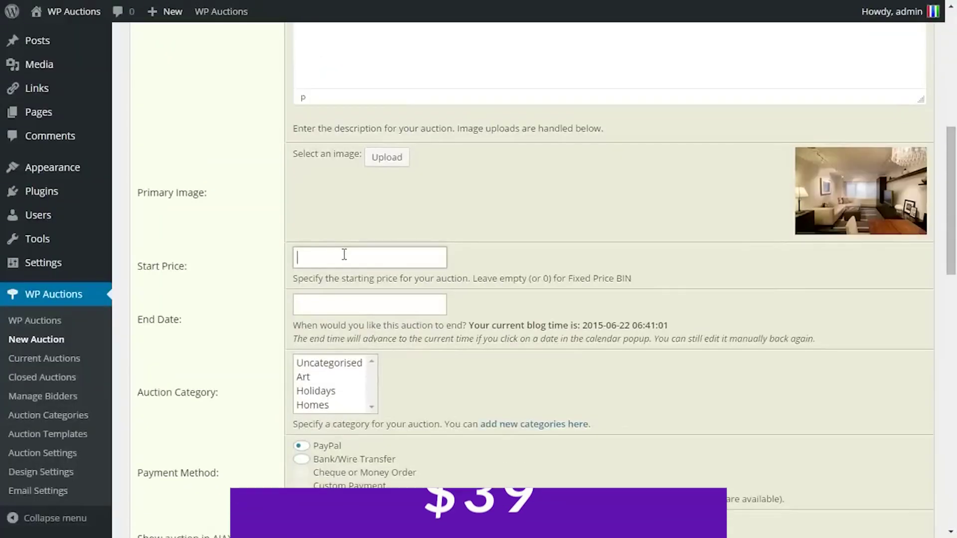
type("7500")
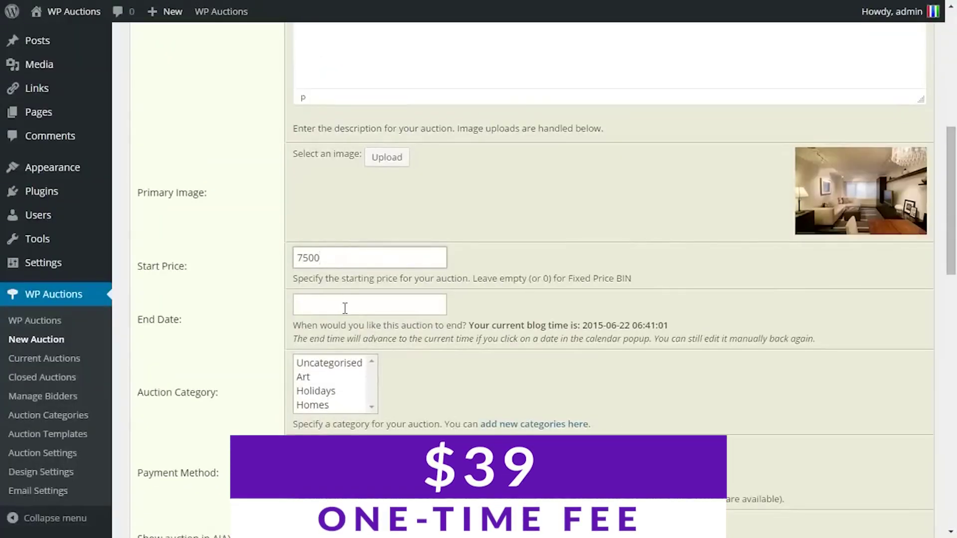
left_click(345, 304)
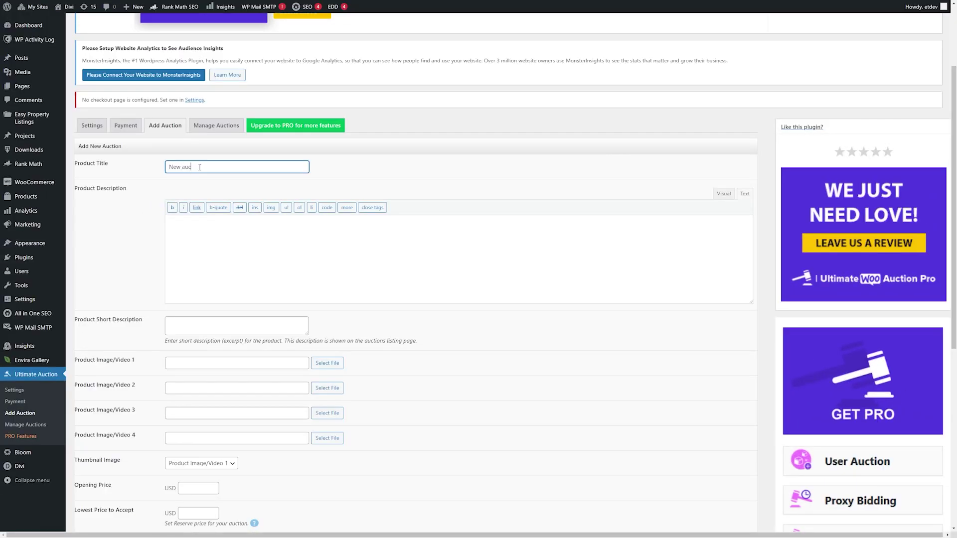
type("tion")
Write the product description and keep the first image as thumbnail.
left_click(189, 276)
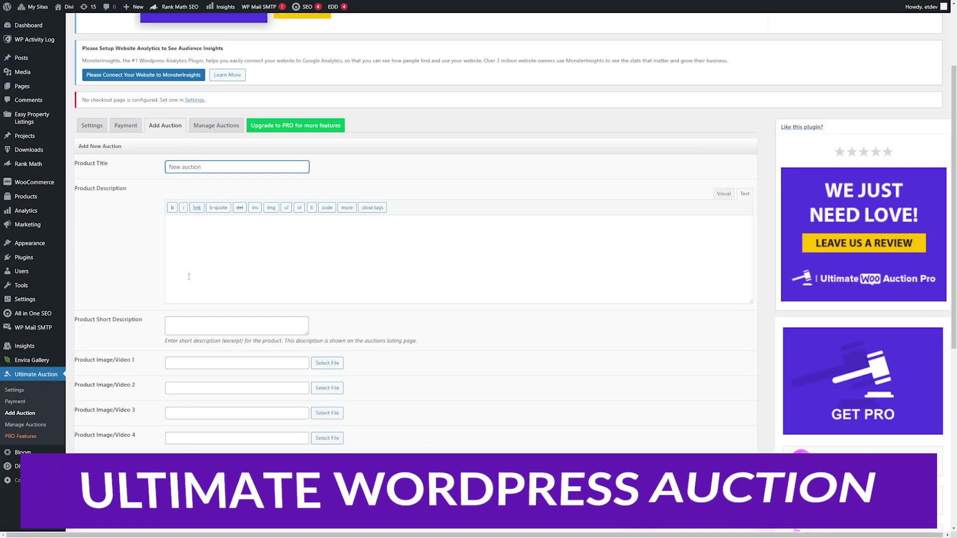
type("Here is where the ")
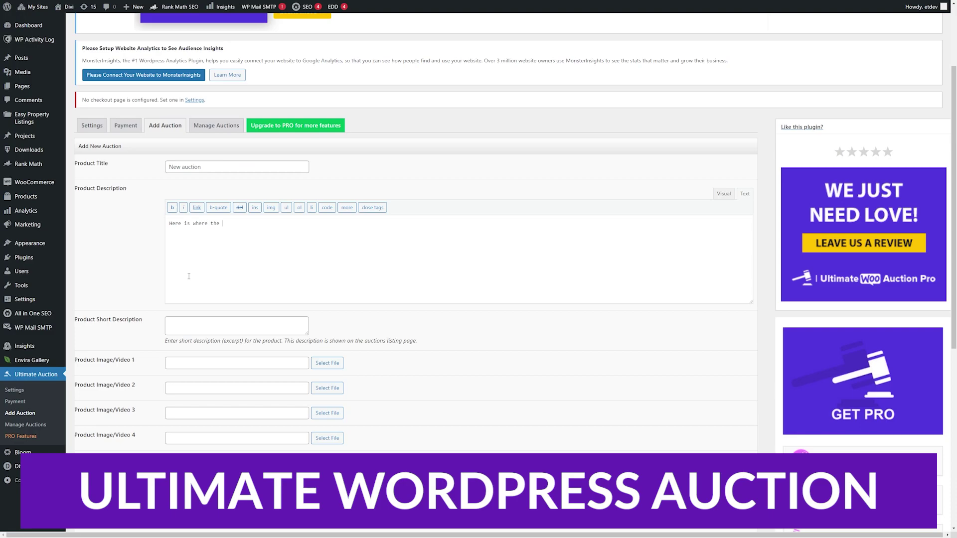
type("description goes")
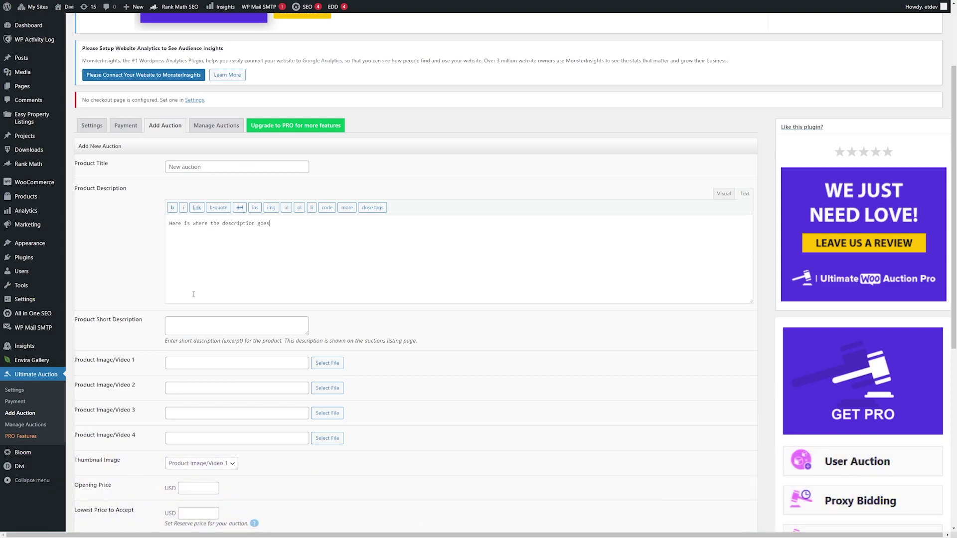
scroll(193, 294, "down", 3)
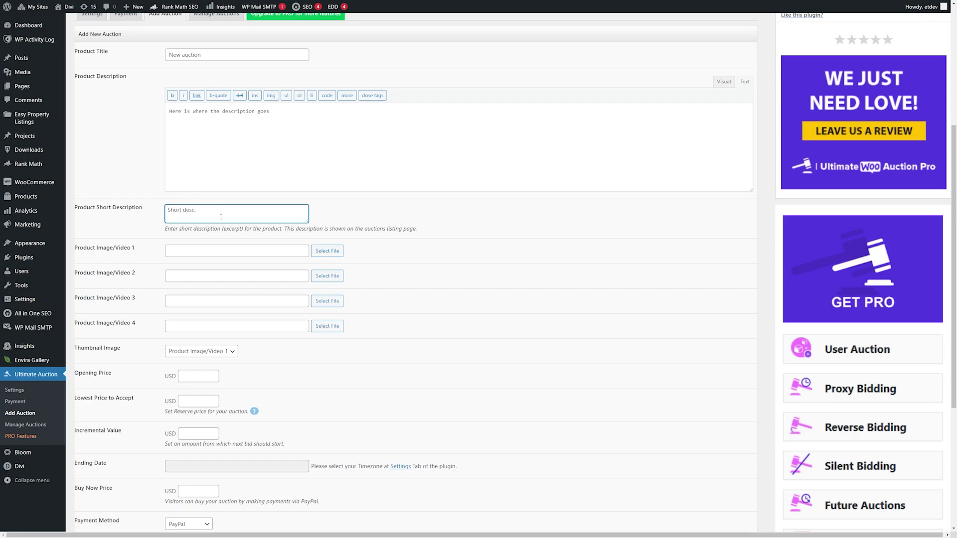
scroll(220, 217, "down", 2)
key("Tab")
left_click(197, 221)
scroll(196, 232, "down", 1)
left_click(191, 239)
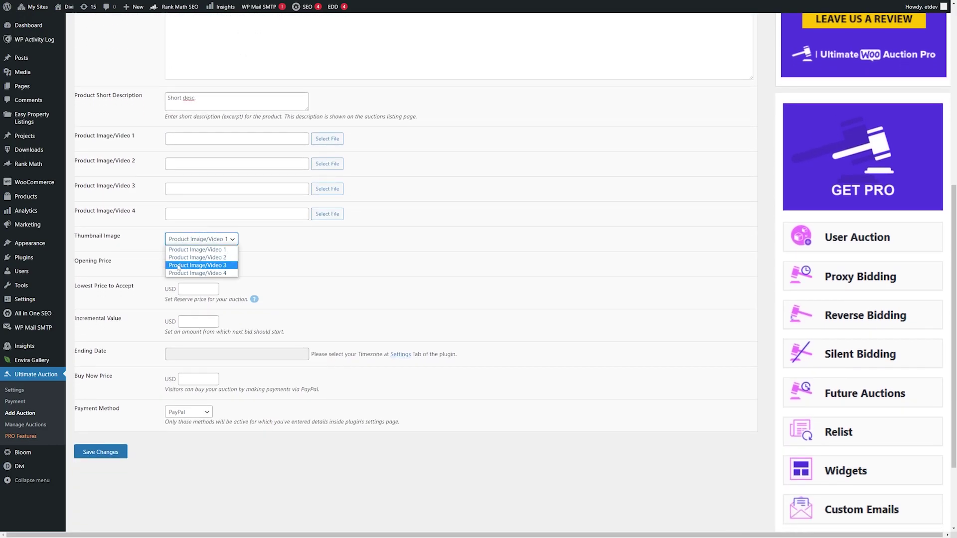
left_click(193, 287)
scroll(202, 190, "down", 2)
type("100")
Set opening price 100, lowest price 400, increment 20 and ending date 2023-06-01.
left_click(202, 213)
type("400")
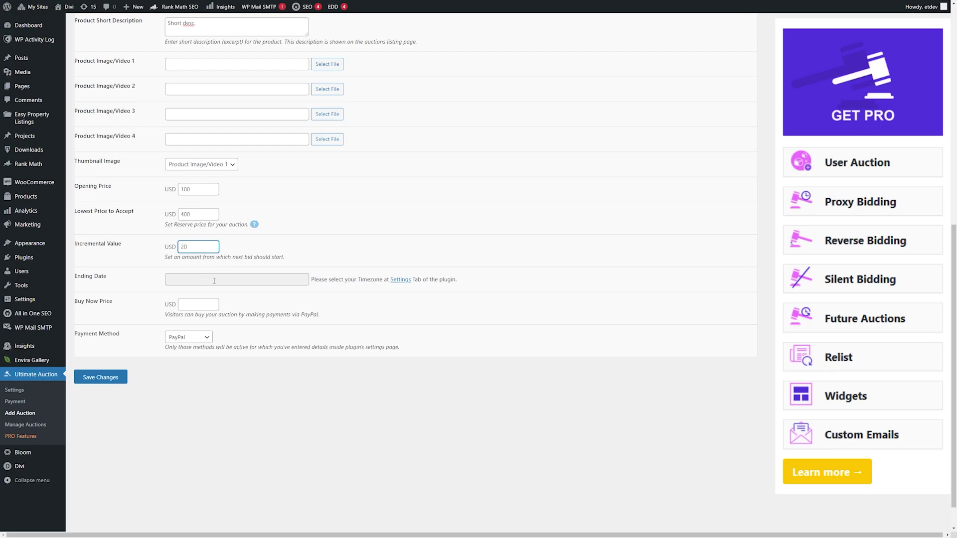
left_click(215, 280)
left_click(260, 294)
left_click(260, 294)
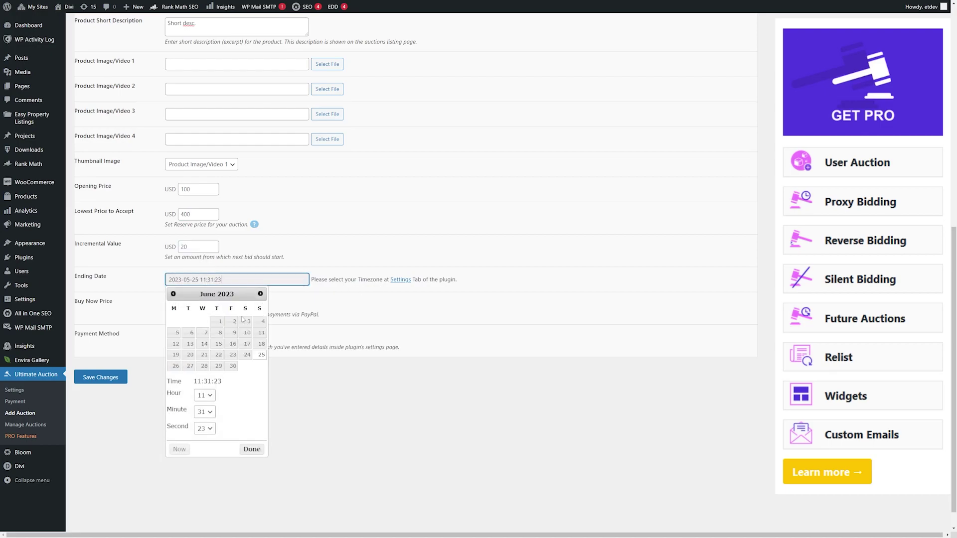
left_click(318, 306)
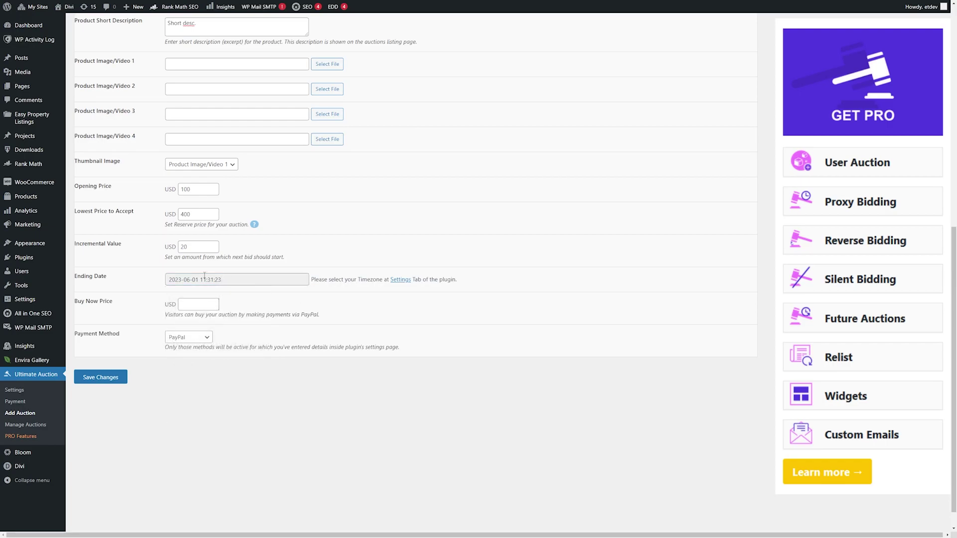
Set buy-now price 1000 and keep PayPal as the payment method.
left_click(191, 305)
type("1000")
left_click(192, 339)
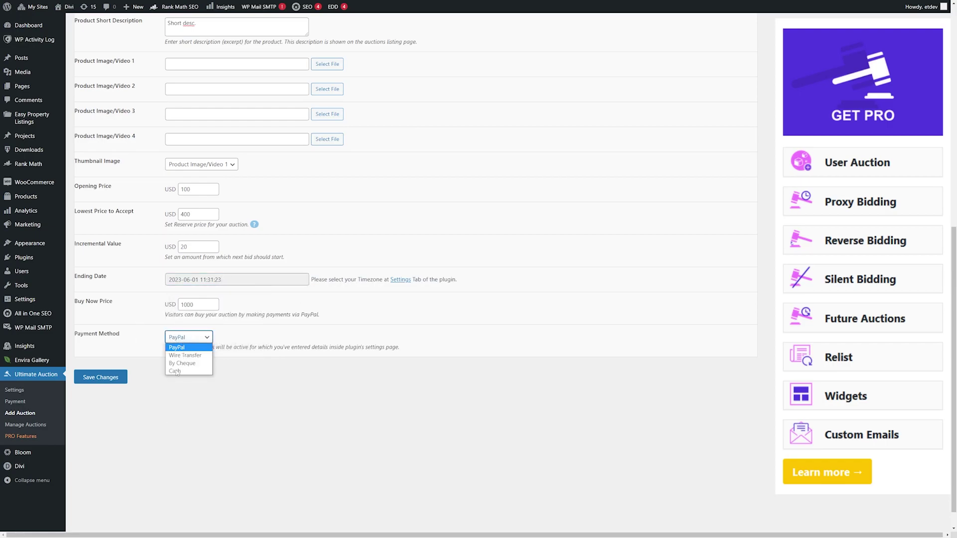
left_click(184, 348)
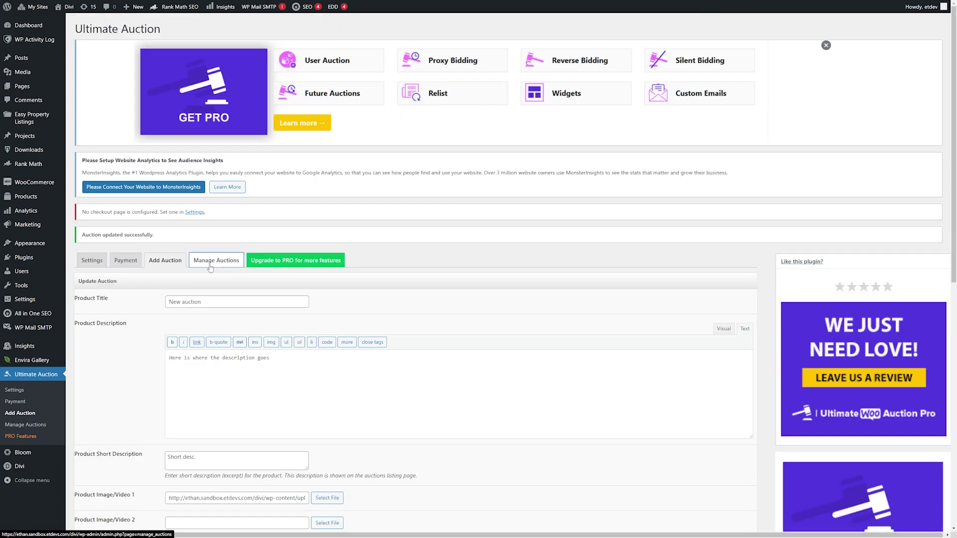
View Manage Auctions and Settings, then add YITH Auctions for WooCommerce to the cart.
left_click(211, 264)
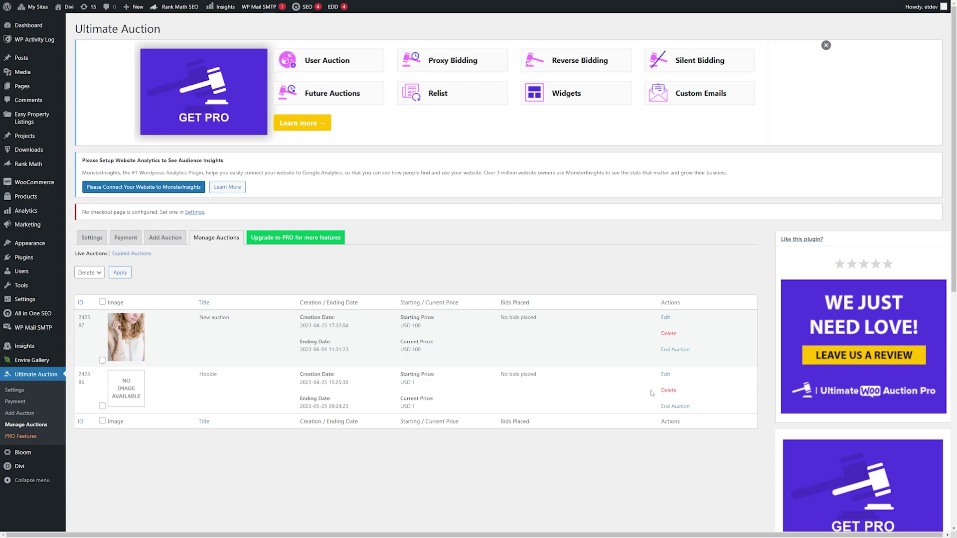
left_click(104, 240)
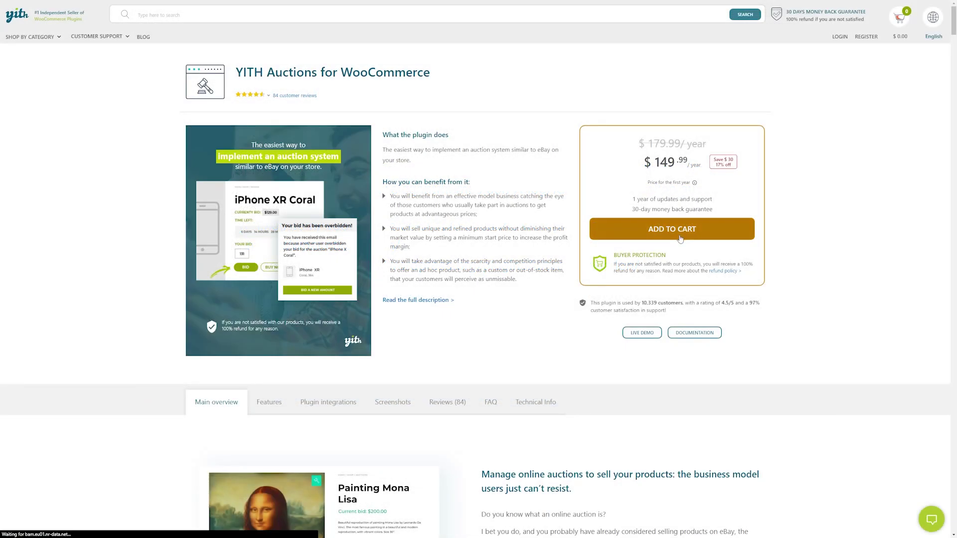
left_click(681, 238)
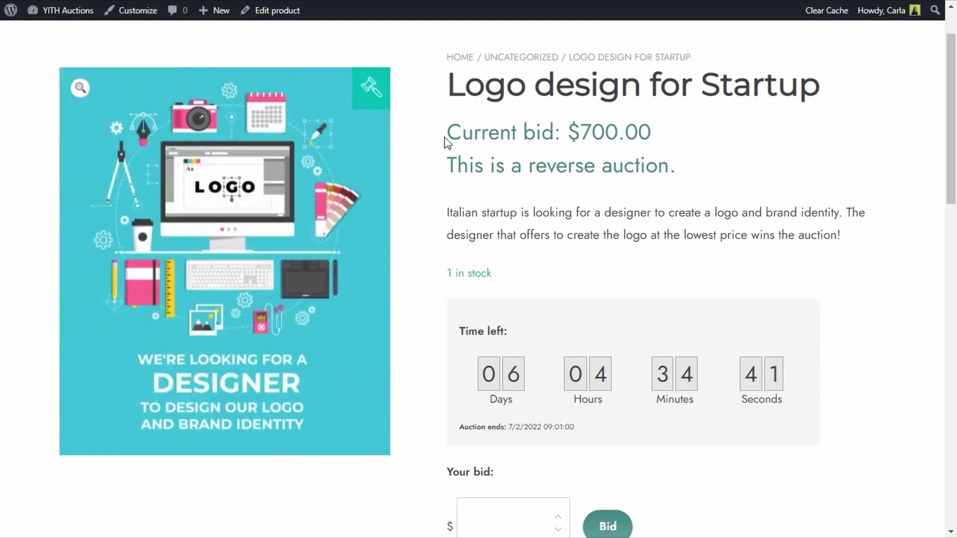
Highlight the Logo design for Startup title, $700 bid and reverse notice, then enter a bid of 800.
left_click_drag(449, 86, 822, 88)
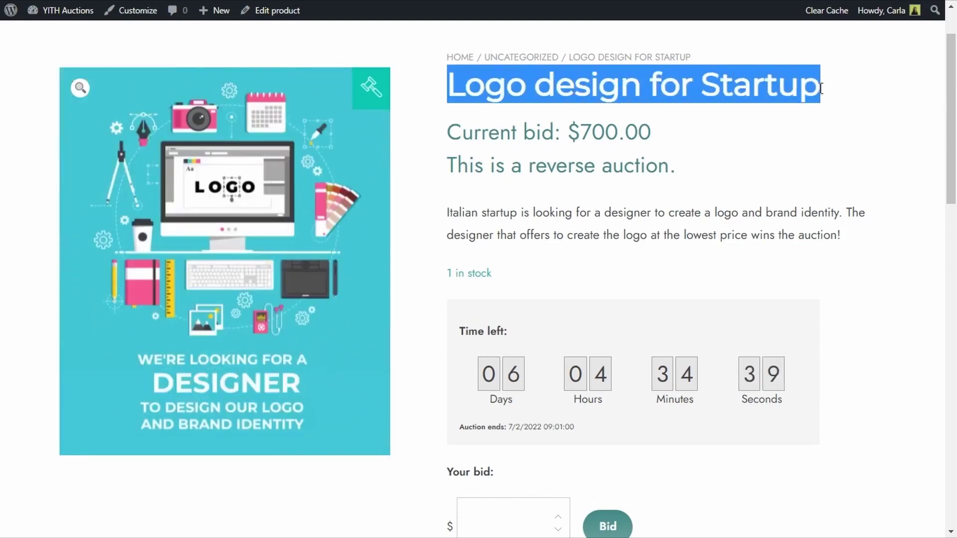
left_click_drag(447, 132, 644, 131)
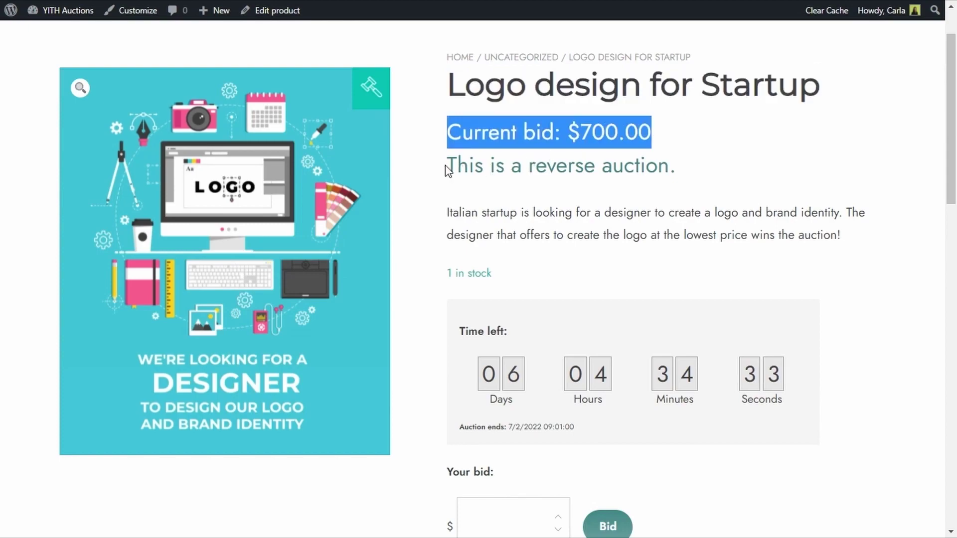
left_click_drag(448, 168, 671, 164)
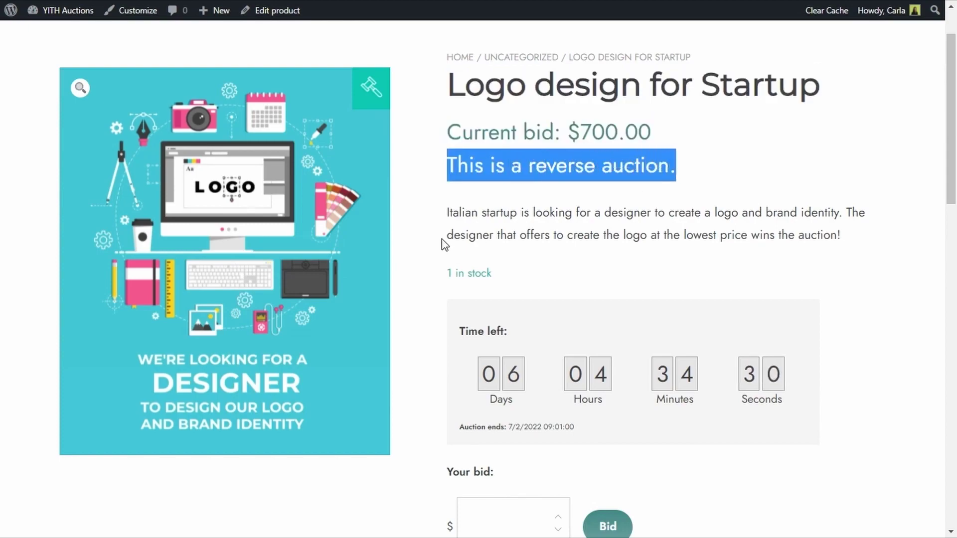
mouse_move(442, 238)
left_mouse_down()
mouse_move(716, 224)
mouse_move(848, 243)
left_mouse_up()
scroll(803, 248, "down", 2)
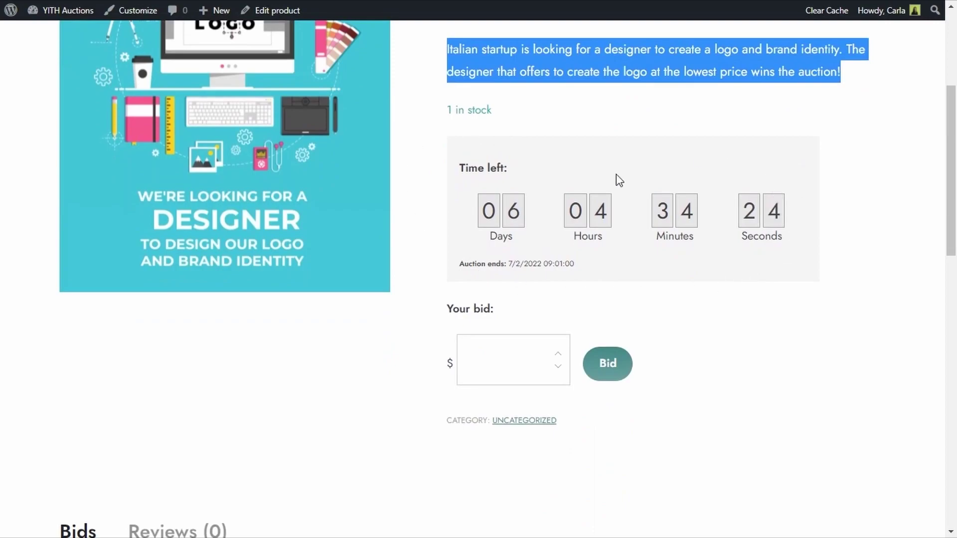
left_click(496, 357)
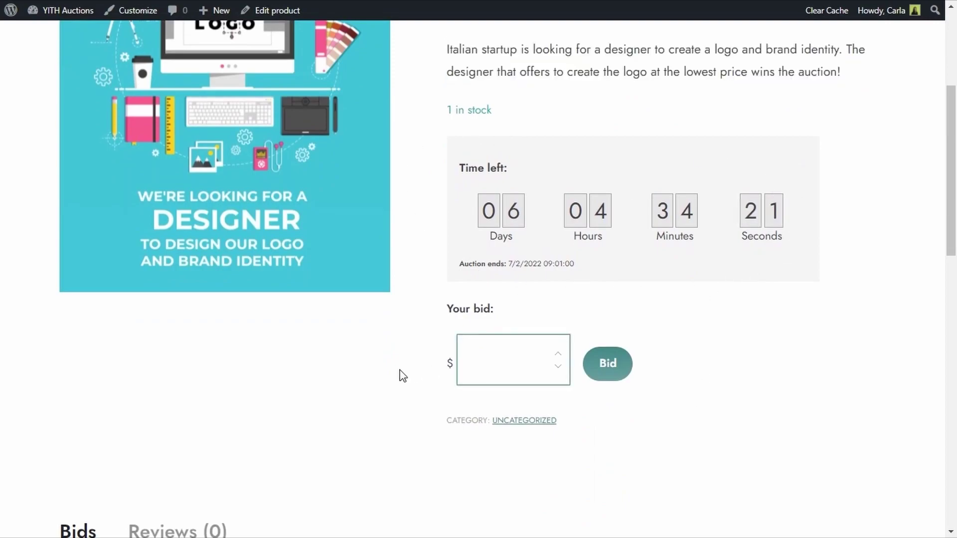
type("800")
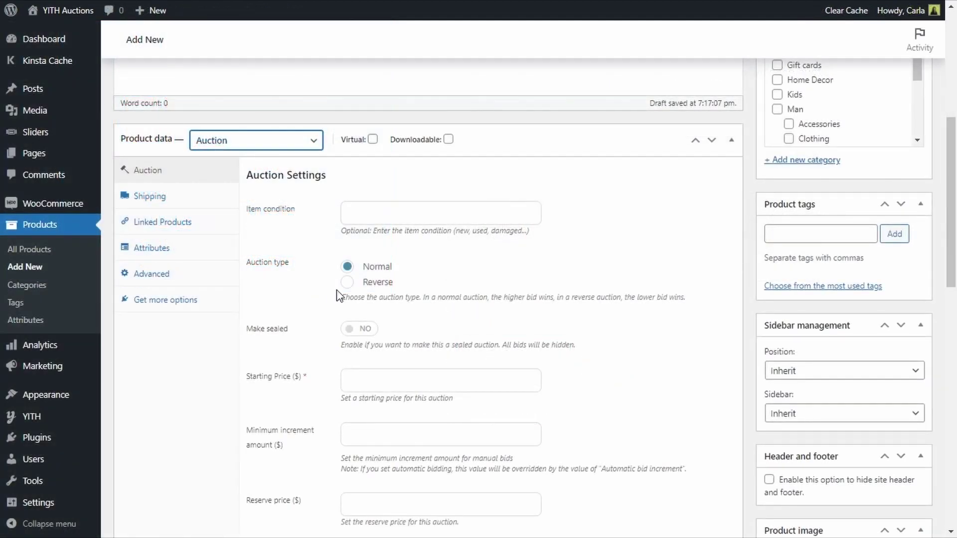
Configure a reverse auction with 700 starting price, 20 minimum decrement, starting 2022-02-01.
left_click(347, 283)
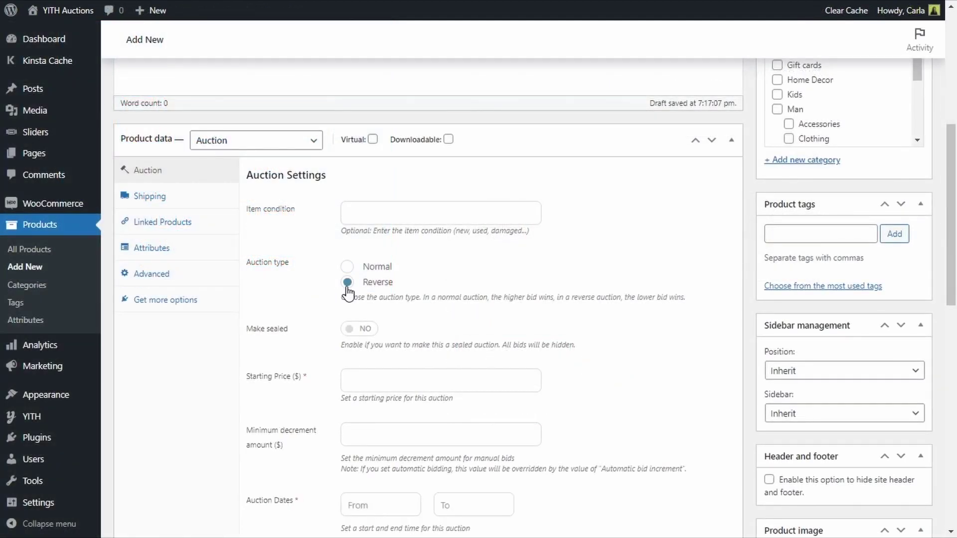
scroll(279, 337, "down", 2)
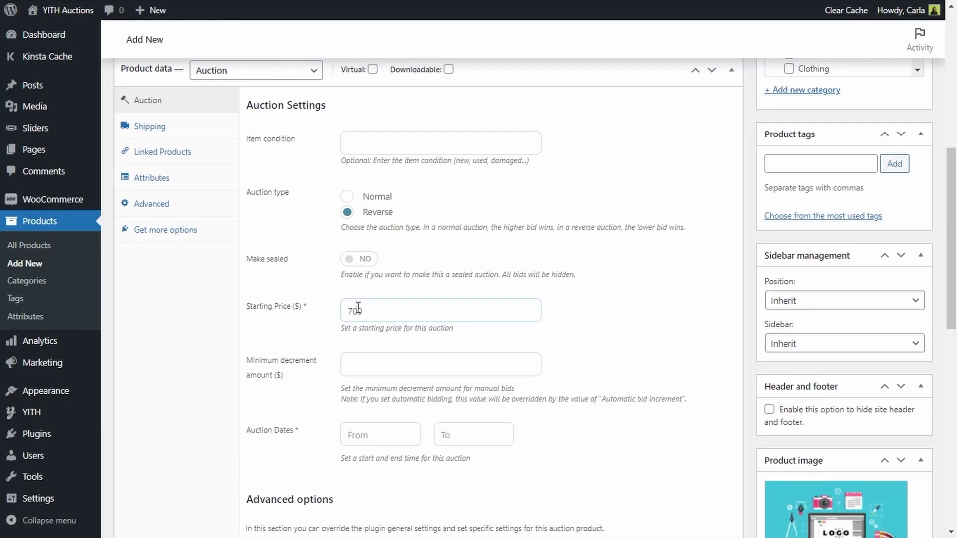
scroll(359, 307, "down", 2)
left_click(388, 288)
type("20")
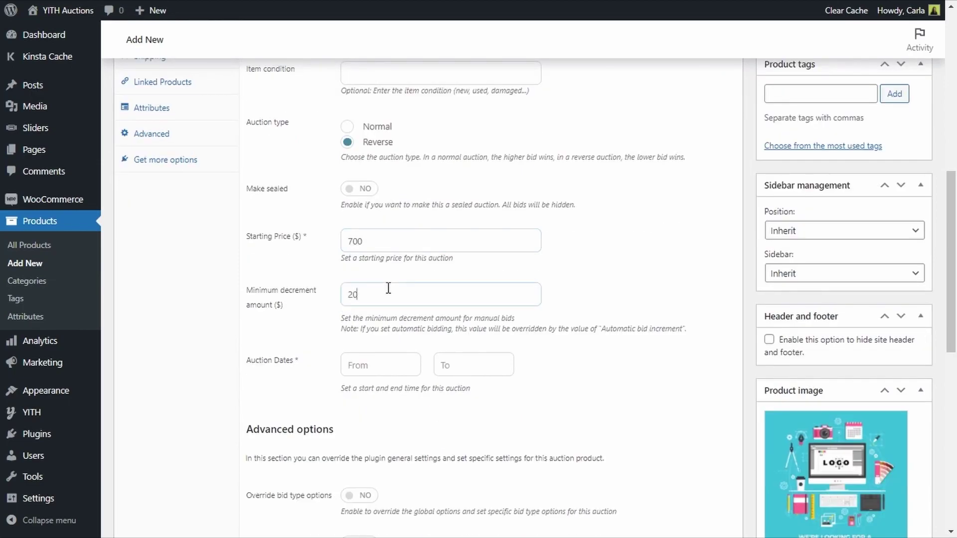
scroll(389, 288, "down", 3)
left_click(365, 250)
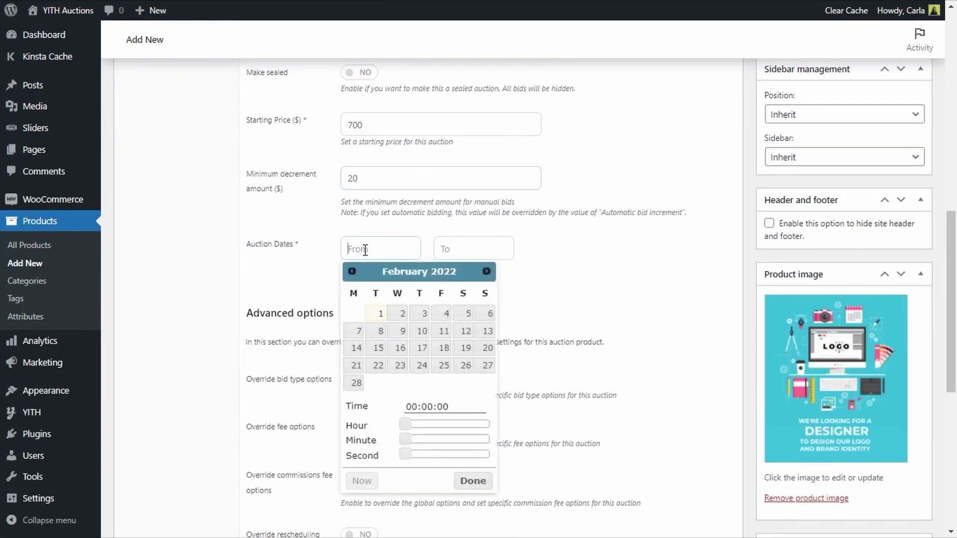
left_click(378, 314)
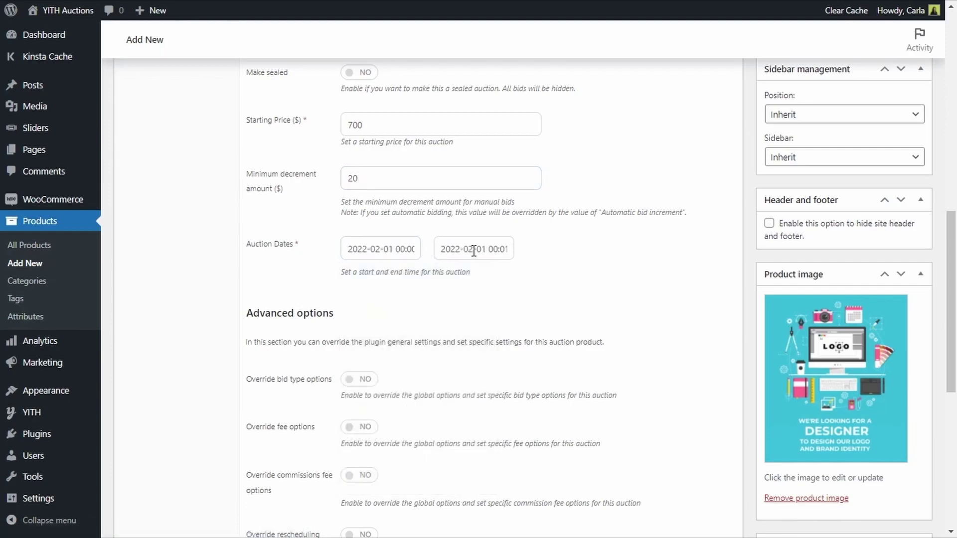